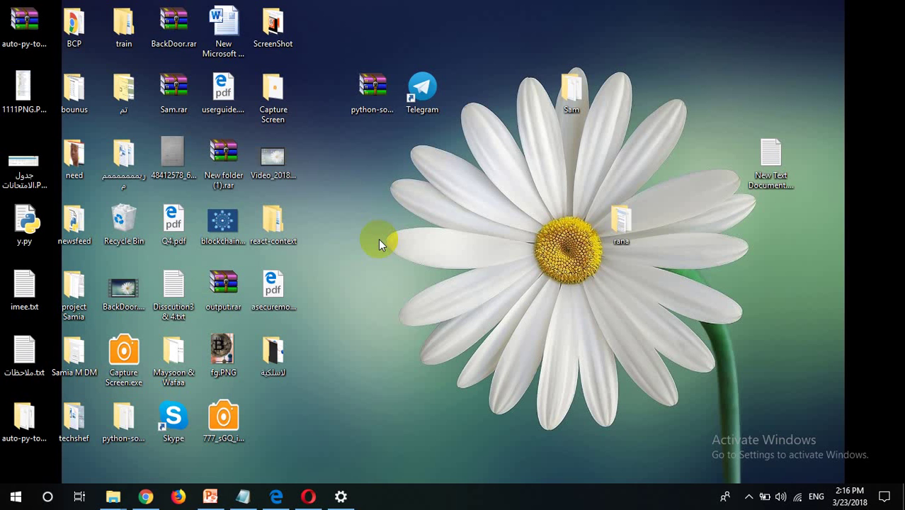
# Search Google for الموودل in a new Chrome tab, which lands on the clock-behind certificate error
pyautogui.click(145, 498)
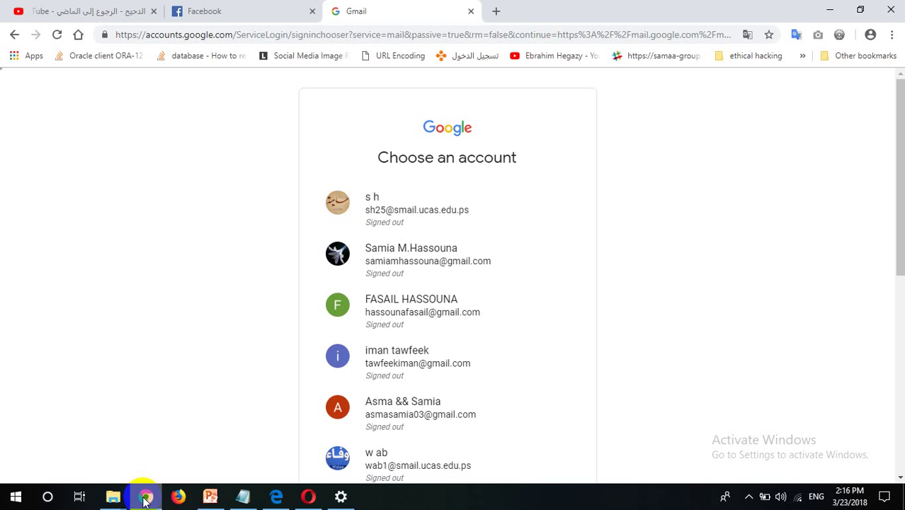
pyautogui.click(496, 12)
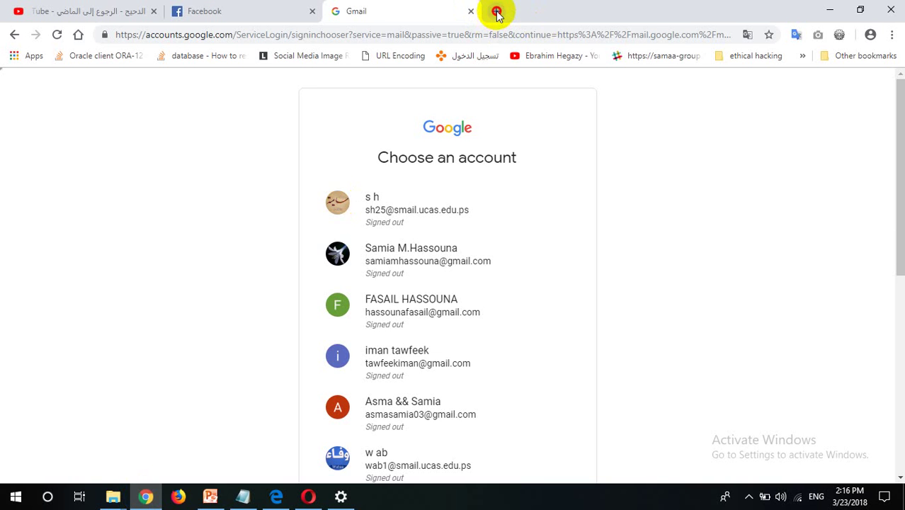
pyautogui.hotkey('alt', 'shift')
pyautogui.write('الموو')
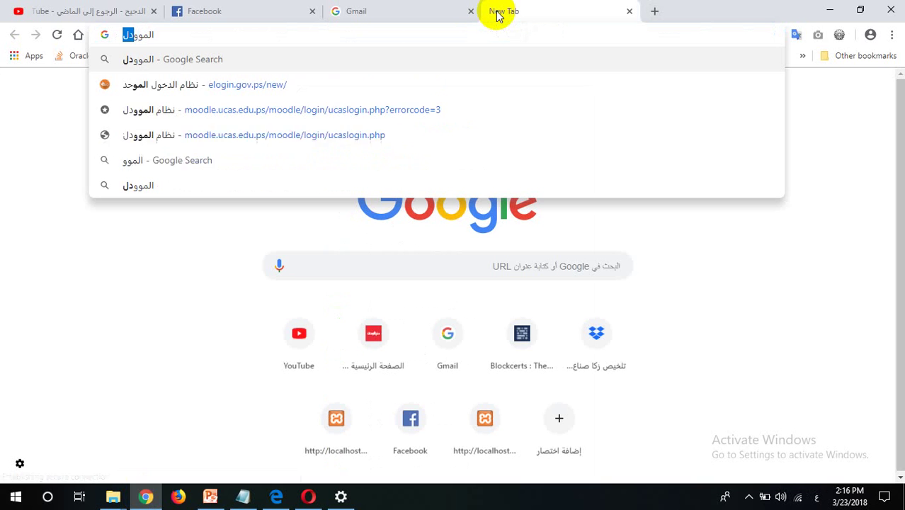
pyautogui.write('دل')
pyautogui.press('Return')
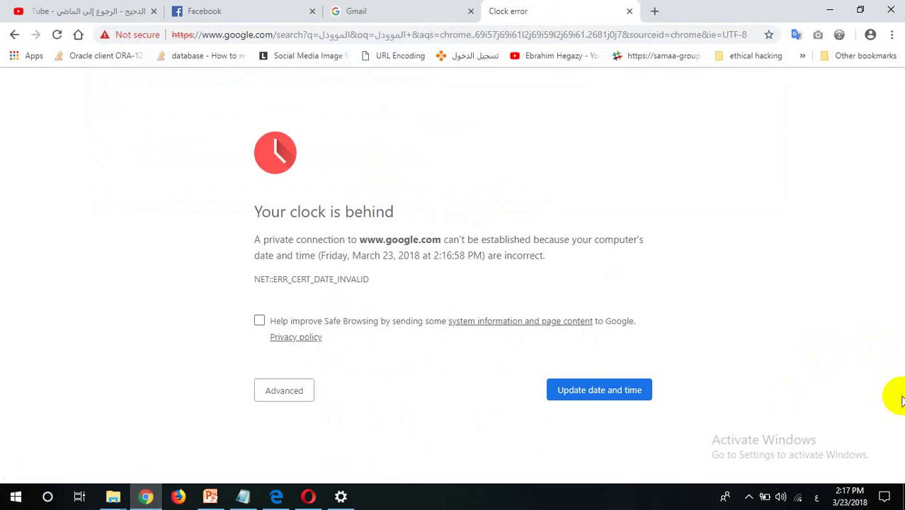
# Turn on automatic time zone and automatic time in Windows Date & time settings
pyautogui.click(340, 496)
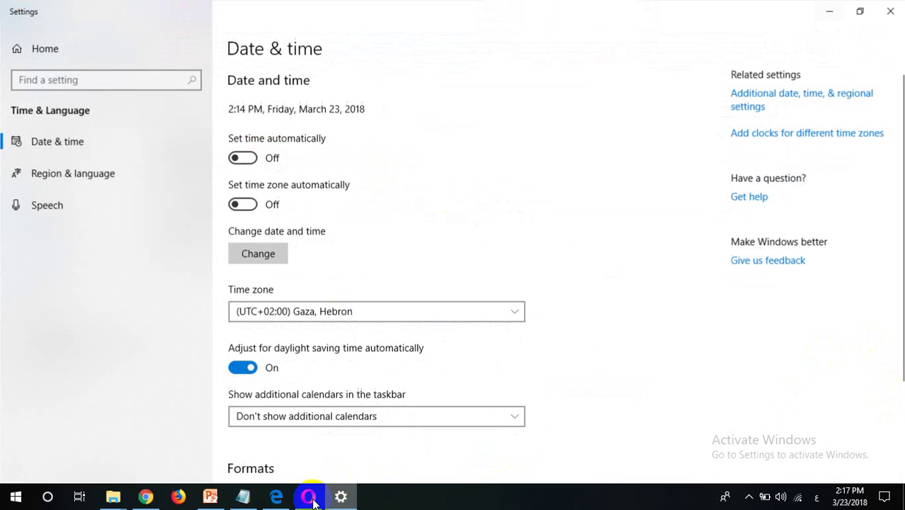
pyautogui.click(242, 204)
pyautogui.click(242, 157)
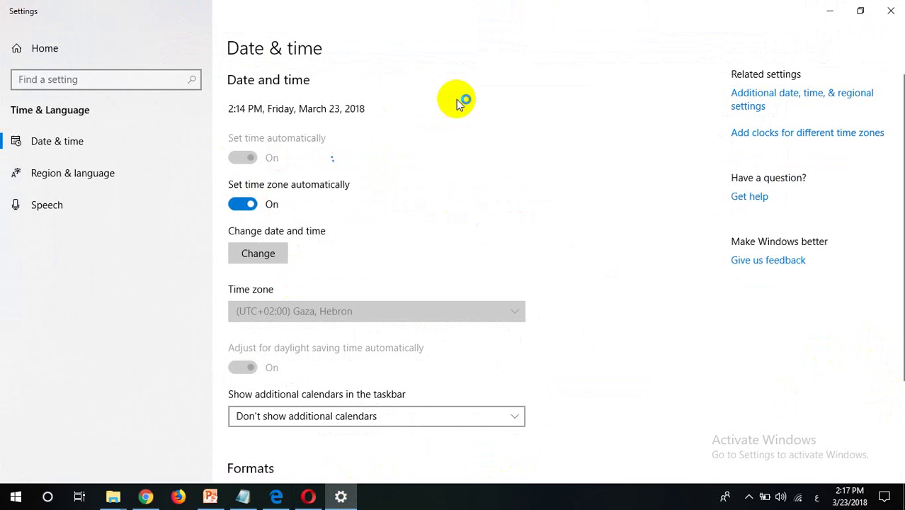
pyautogui.click(893, 9)
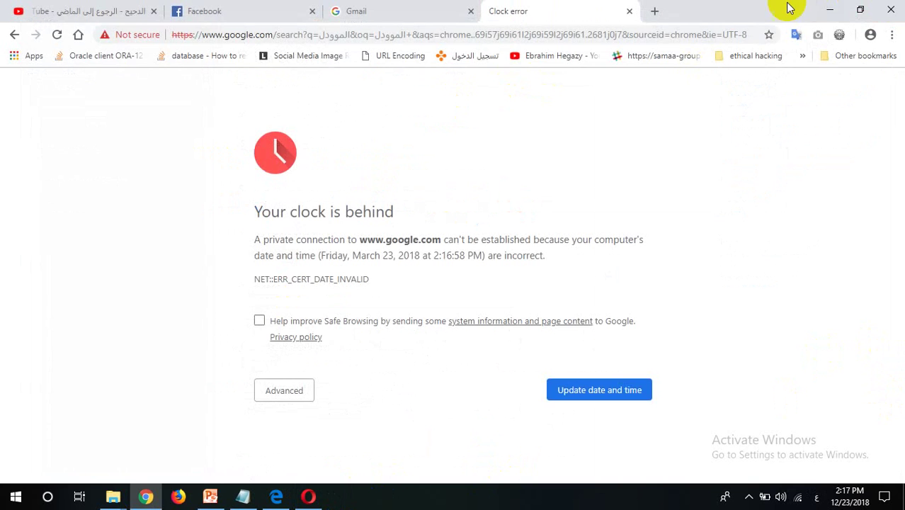
# Reload the failed الموودل Google search so the results appear
pyautogui.click(705, 34)
pyautogui.click(703, 36)
pyautogui.press('Return')
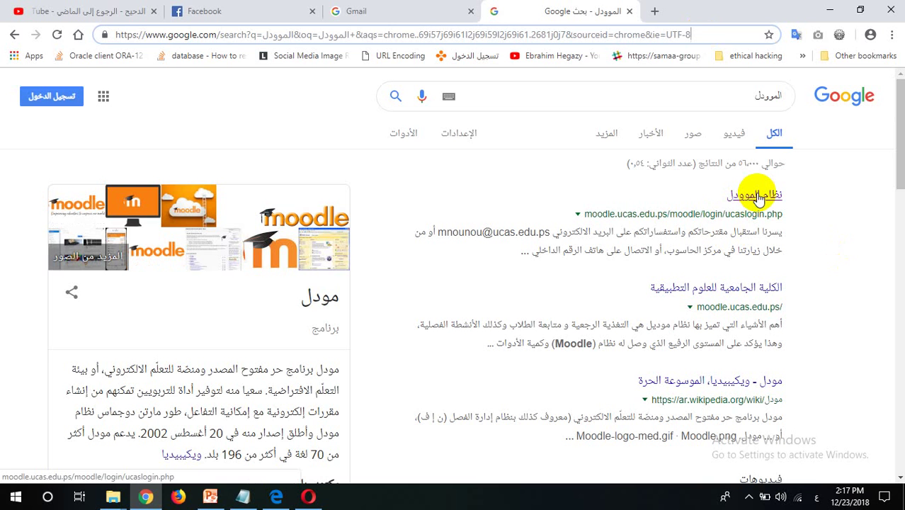
# Open the نظام المودل result and log in with the student username and password
pyautogui.click(757, 196)
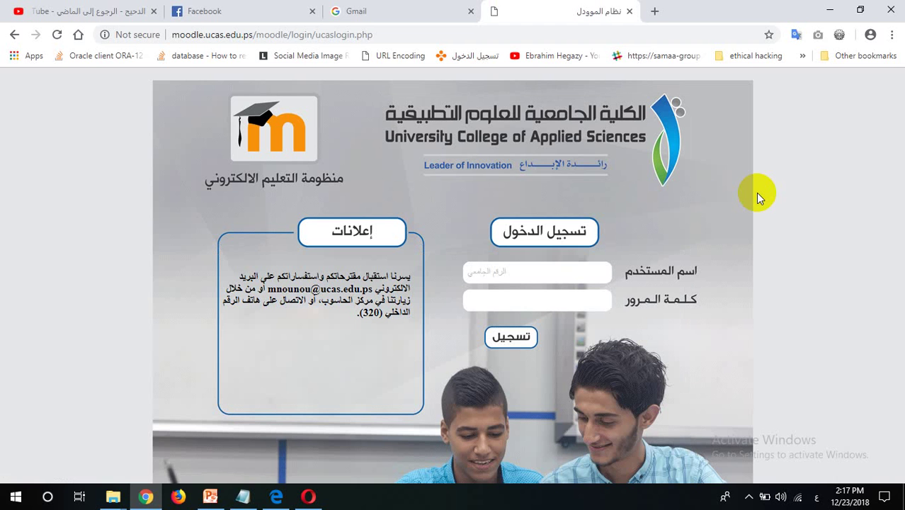
pyautogui.hotkey('alt', 'shift')
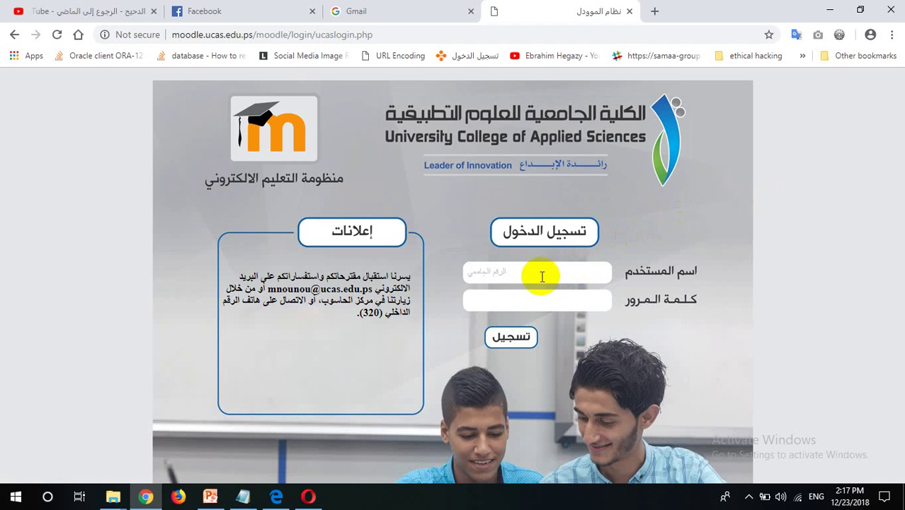
pyautogui.click(536, 276)
pyautogui.write('220147154')
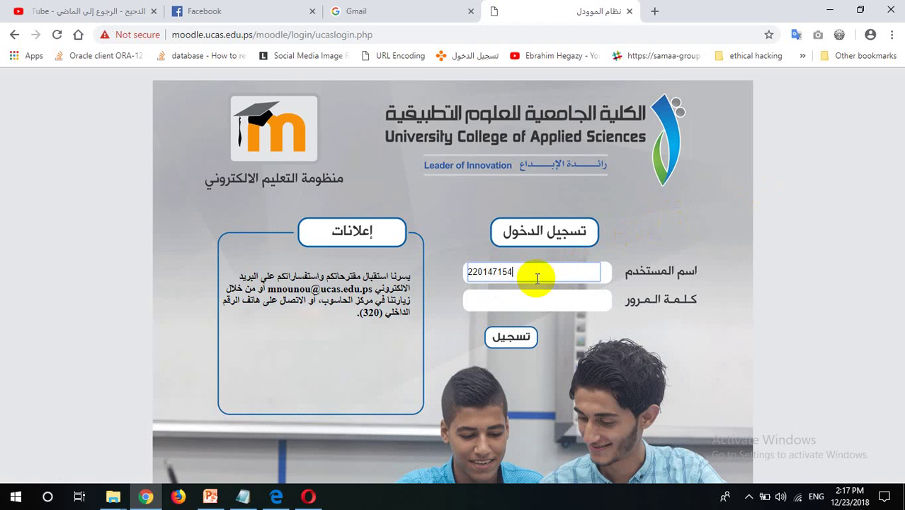
pyautogui.press('Tab')
pyautogui.write('****')
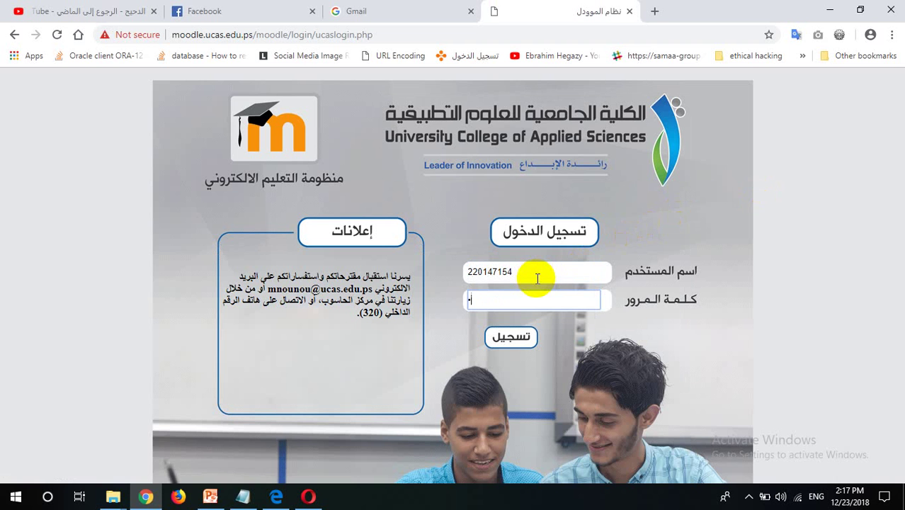
pyautogui.write('*****')
pyautogui.press('Return')
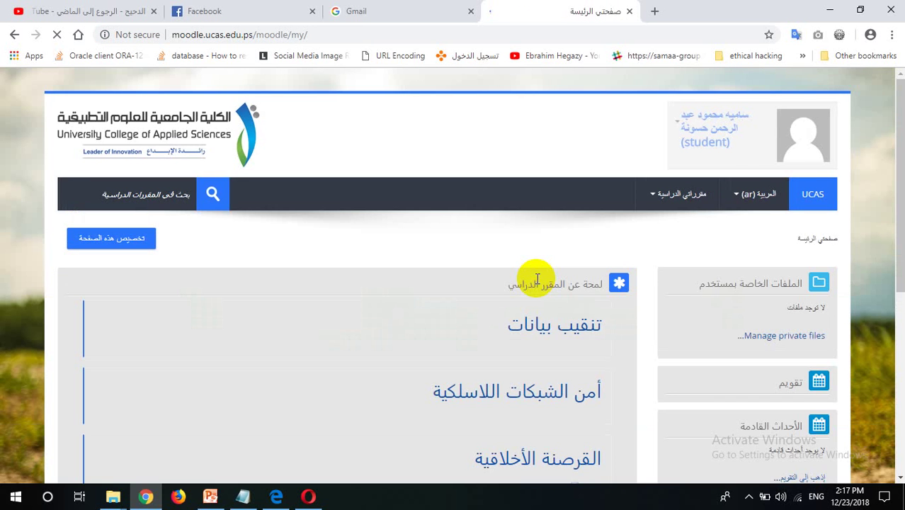
# Open the القرصنة الأخلاقية course from the dashboard and scroll into its sections
pyautogui.scroll(-4, 538, 278)
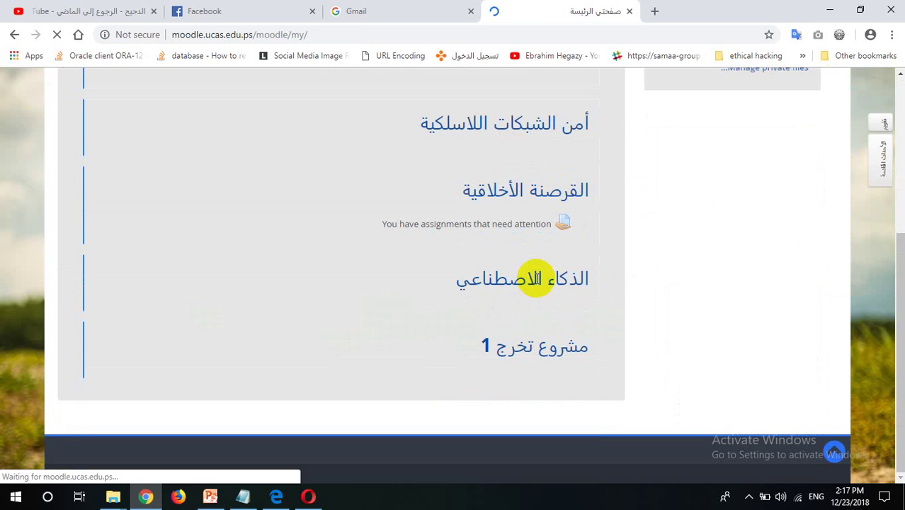
pyautogui.click(548, 199)
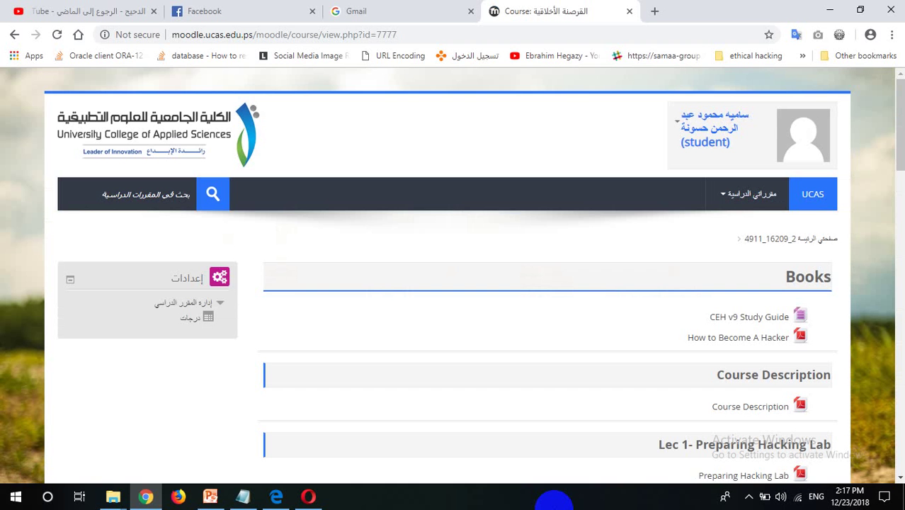
pyautogui.scroll(-10, 453, 283)
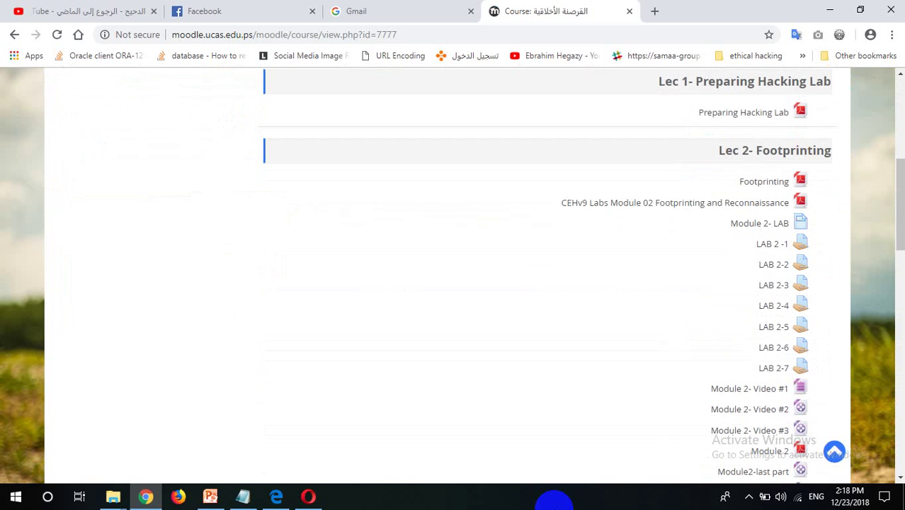
pyautogui.scroll(-10, 453, 283)
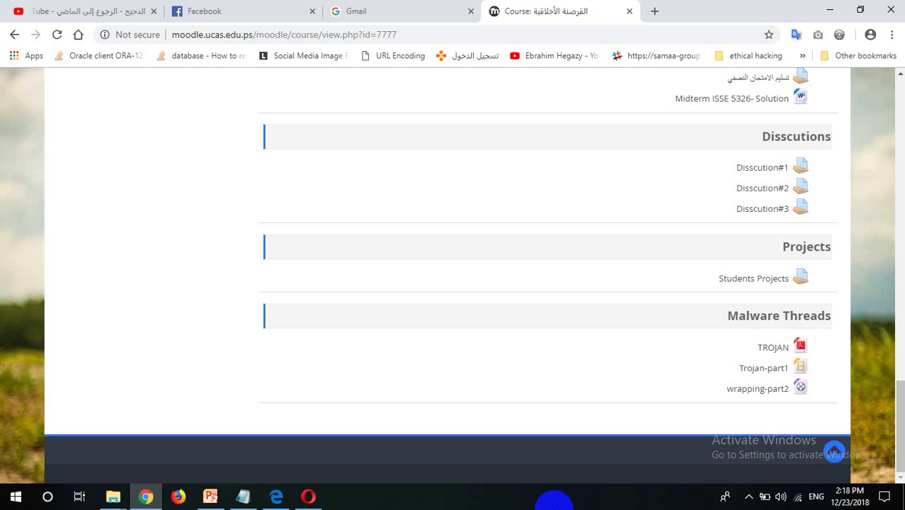
# Review the course sections, return to the top of the page, and minimize Chrome
pyautogui.scroll(3, 545, 269)
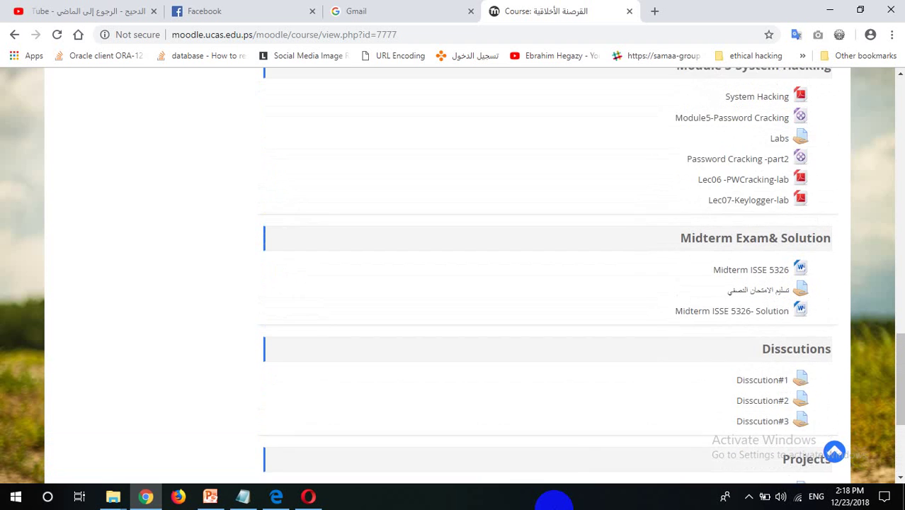
pyautogui.scroll(1, 545, 269)
pyautogui.scroll(1, 545, 269)
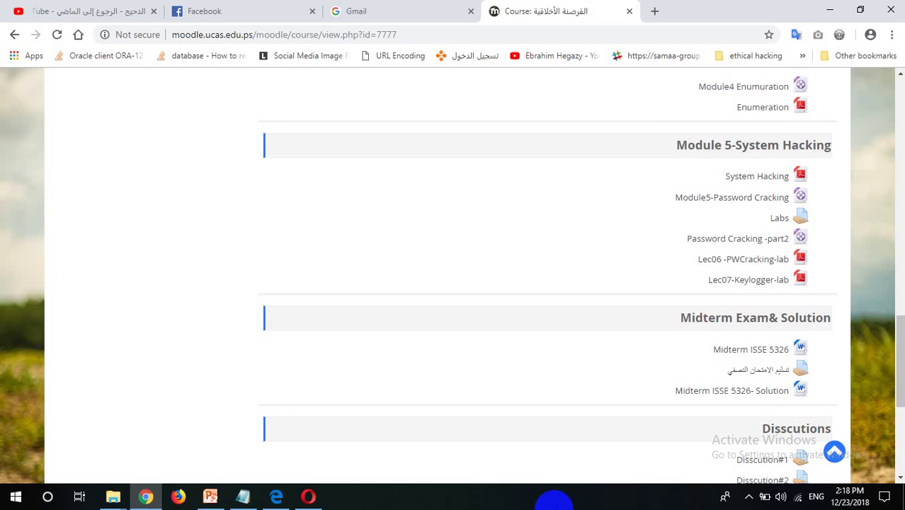
pyautogui.scroll(-4, 545, 276)
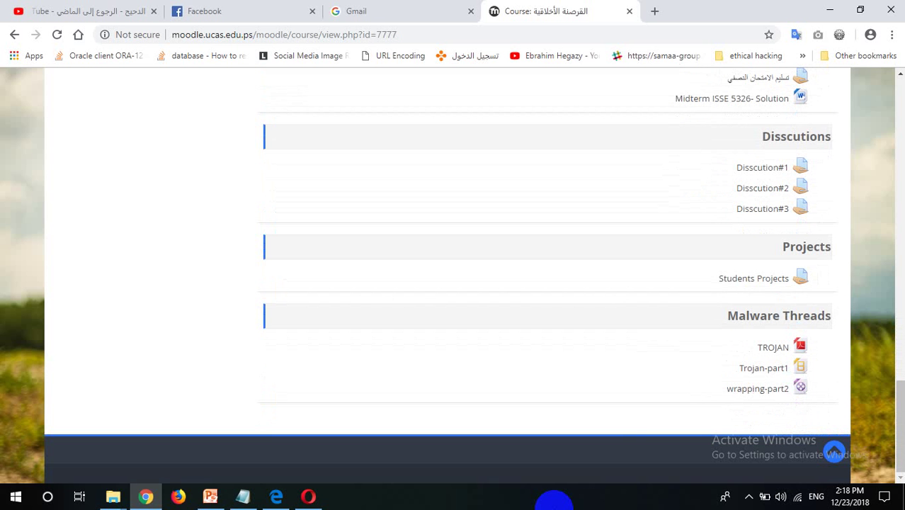
pyautogui.click(834, 450)
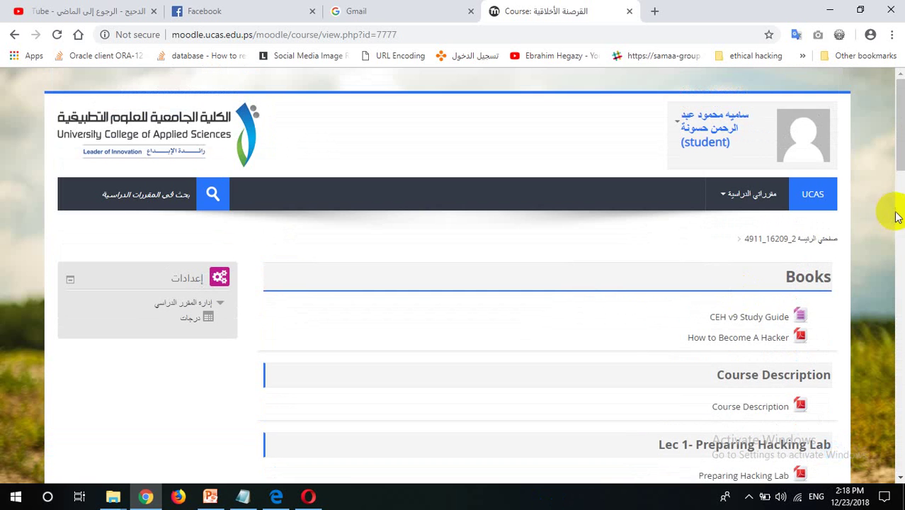
pyautogui.click(826, 9)
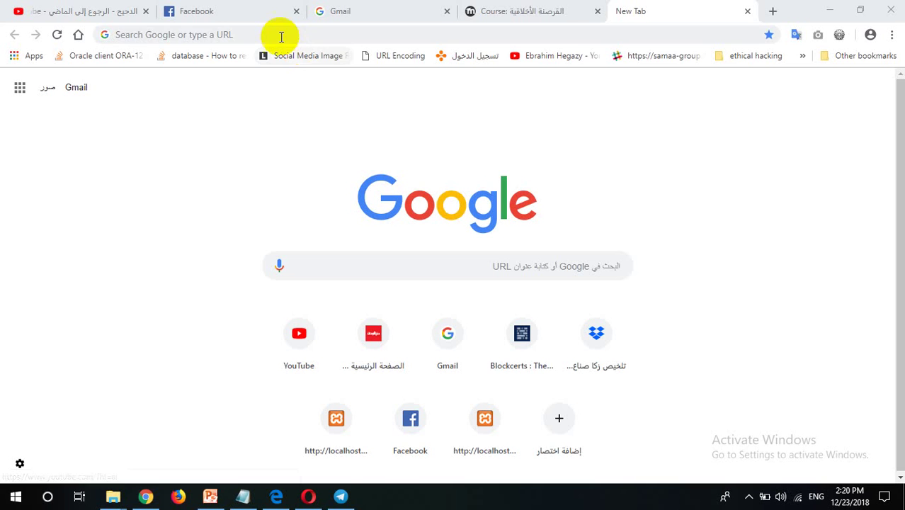
# Try and erase several letters in a new tab's address bar, then minimize Chrome
pyautogui.click(279, 34)
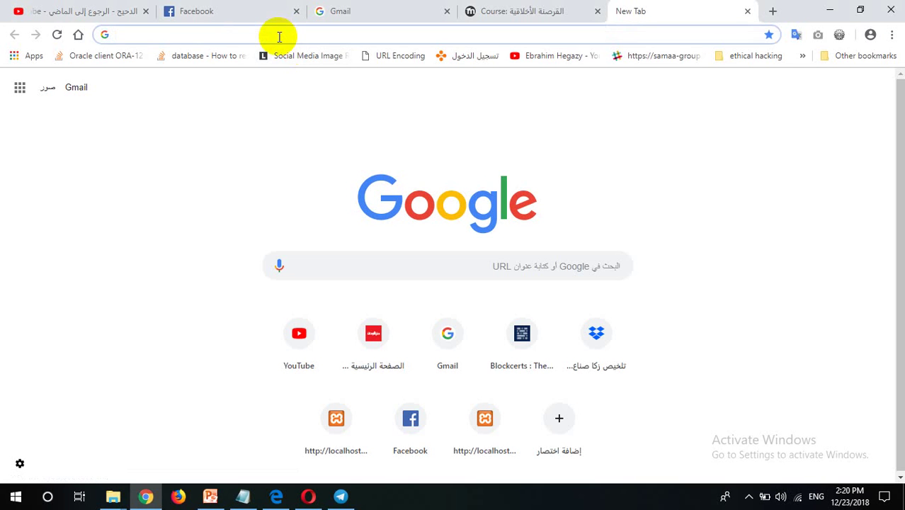
pyautogui.write('i')
pyautogui.press('BackSpace')
pyautogui.press('BackSpace')
pyautogui.write('i')
pyautogui.press('BackSpace')
pyautogui.press('BackSpace')
pyautogui.write('g')
pyautogui.press('BackSpace')
pyautogui.press('BackSpace')
pyautogui.write('l')
pyautogui.press('BackSpace')
pyautogui.press('BackSpace')
pyautogui.click(830, 9)
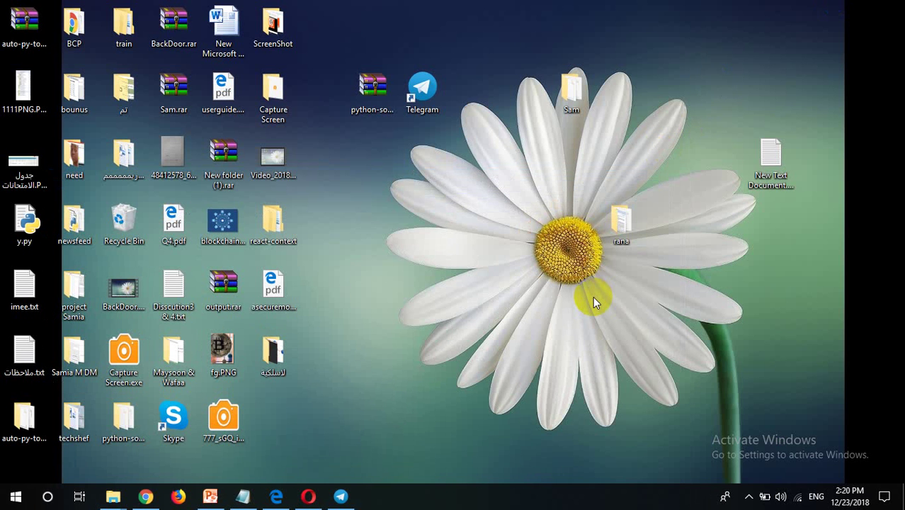
# Bring the لاسلكية picture folder window forward in File Explorer
pyautogui.click(145, 496)
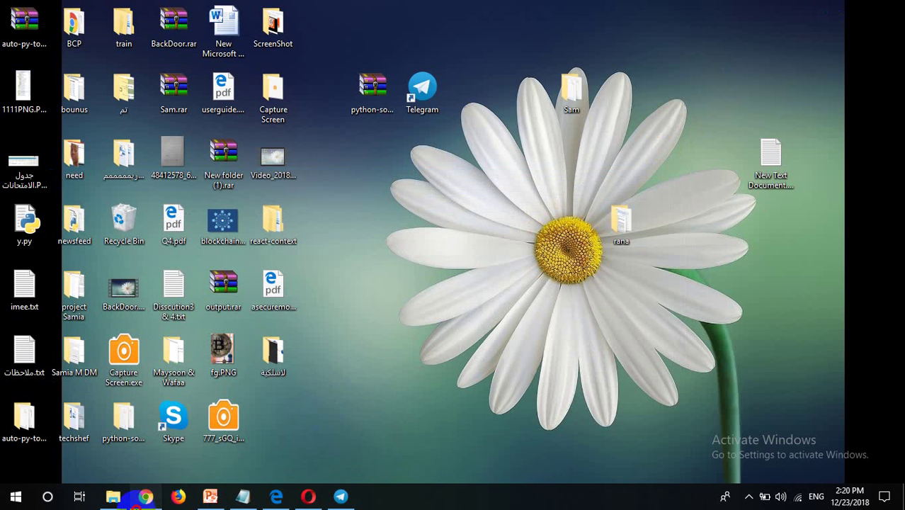
pyautogui.click(114, 496)
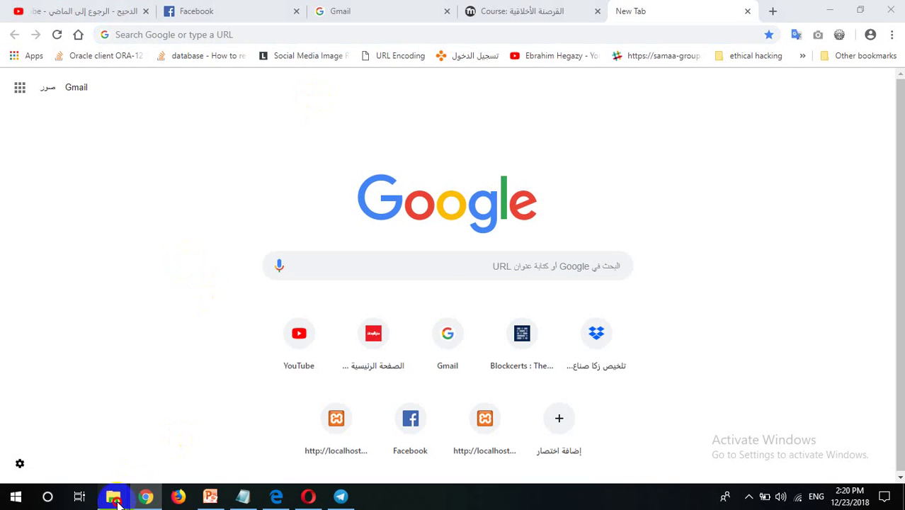
pyautogui.click(130, 432)
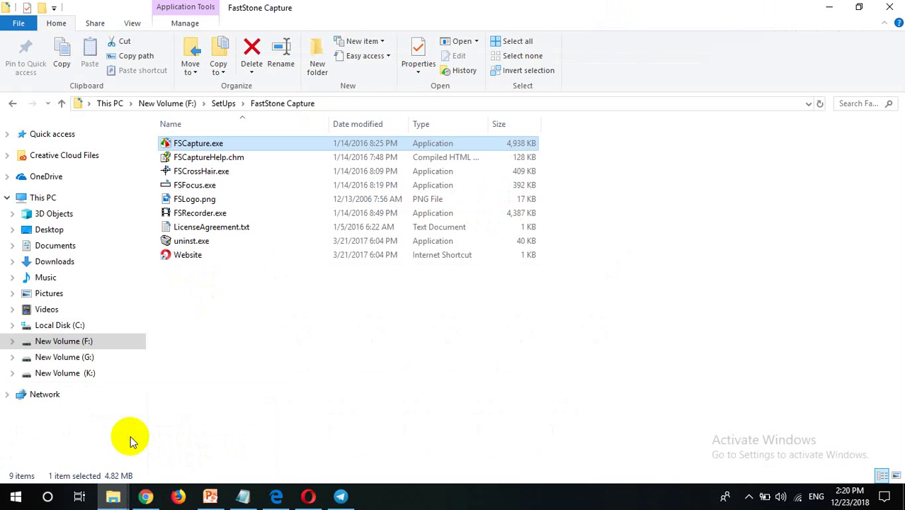
pyautogui.click(113, 495)
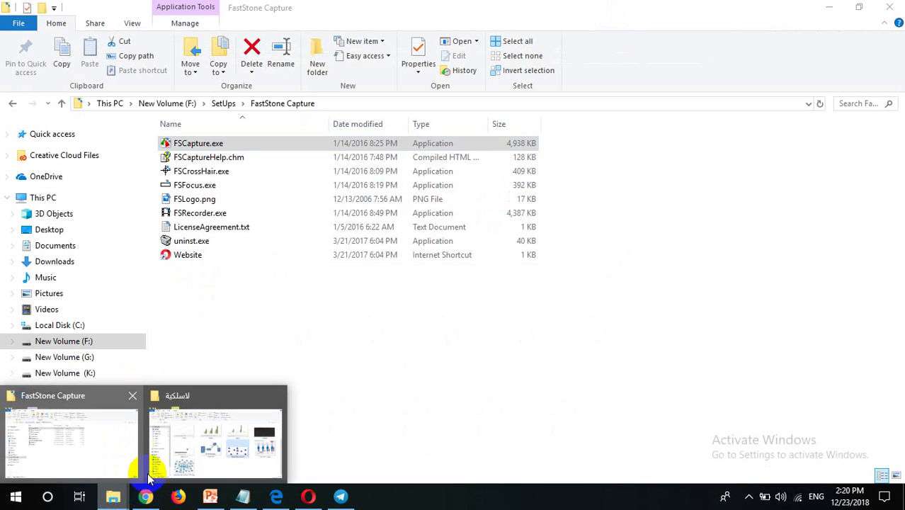
pyautogui.click(189, 454)
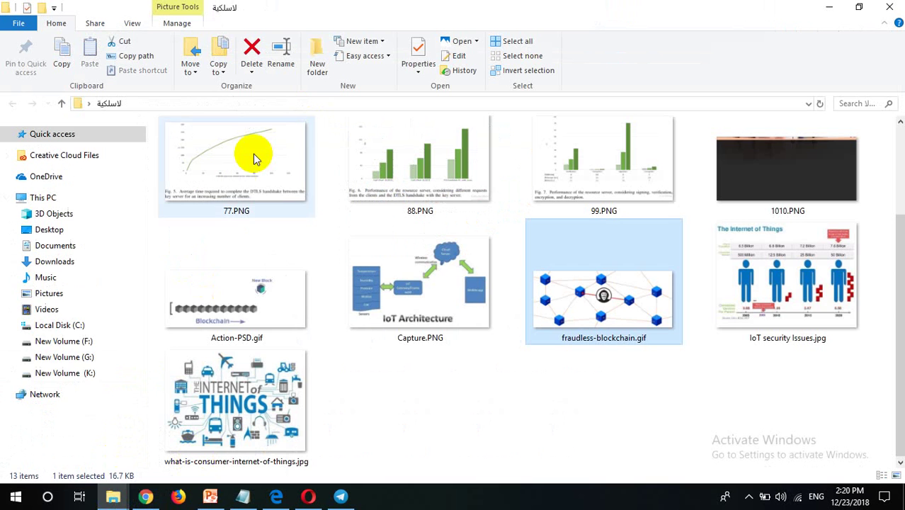
# Navigate to New Volume (K:) > semester9 > قرصنة أخلاقية
pyautogui.click(81, 374)
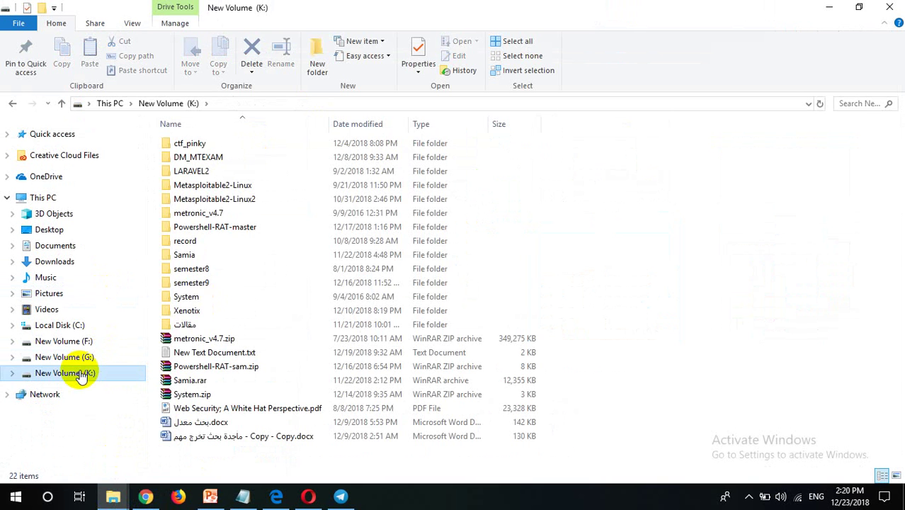
pyautogui.doubleClick(203, 282)
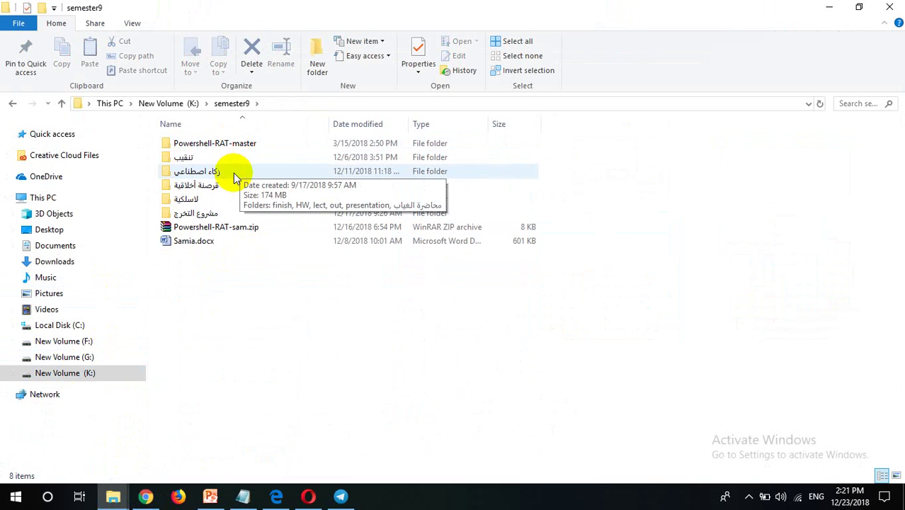
pyautogui.doubleClick(207, 186)
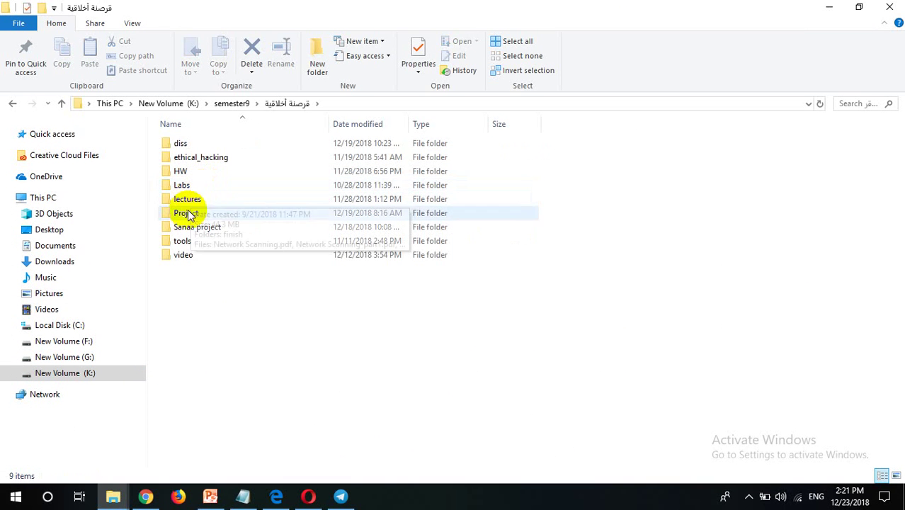
# Peek into ethical_hacking, return to قرصنة أخلاقية, and open the diss folder
pyautogui.doubleClick(198, 159)
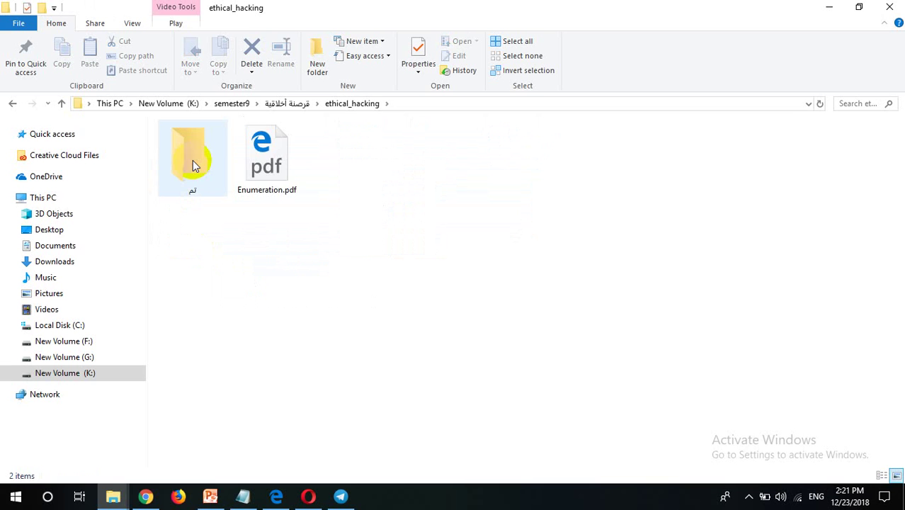
pyautogui.press('BackSpace')
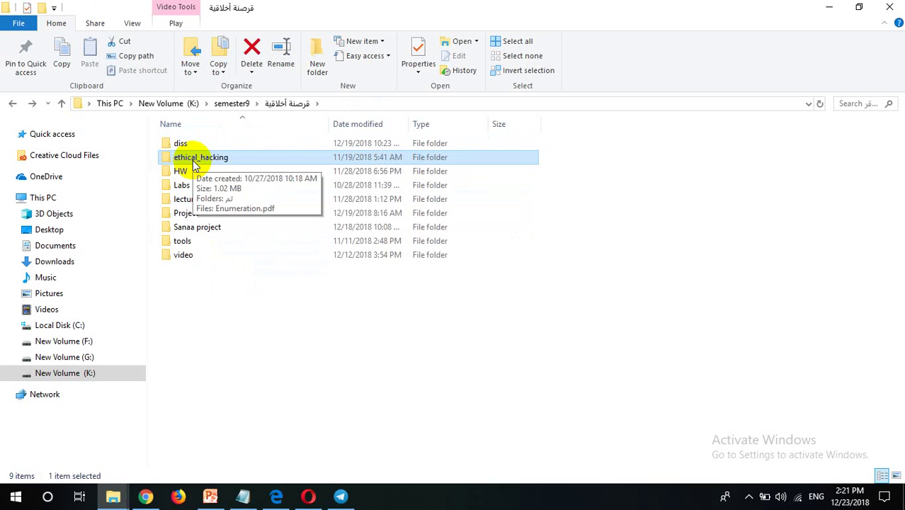
pyautogui.press('Up')
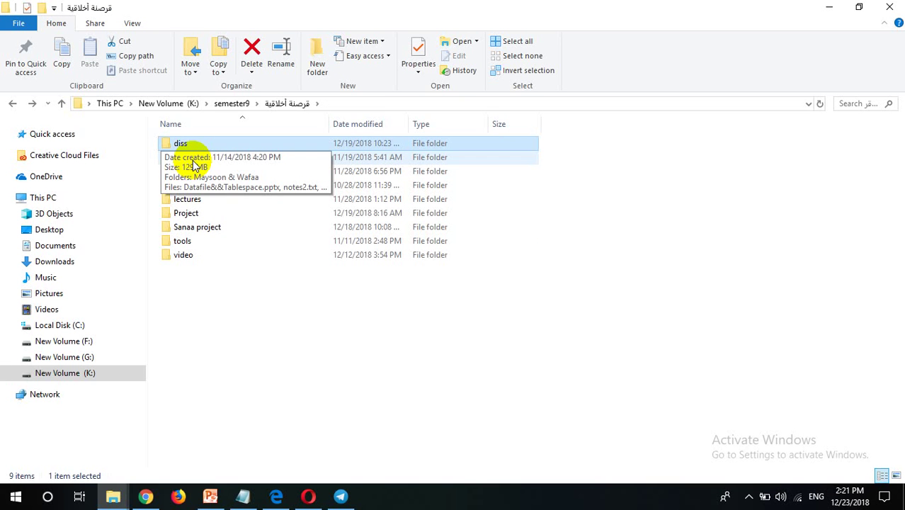
pyautogui.press('Down')
pyautogui.press('Down')
pyautogui.press('Down')
pyautogui.press('Down')
pyautogui.press('Down')
pyautogui.press('Down')
pyautogui.press('Down')
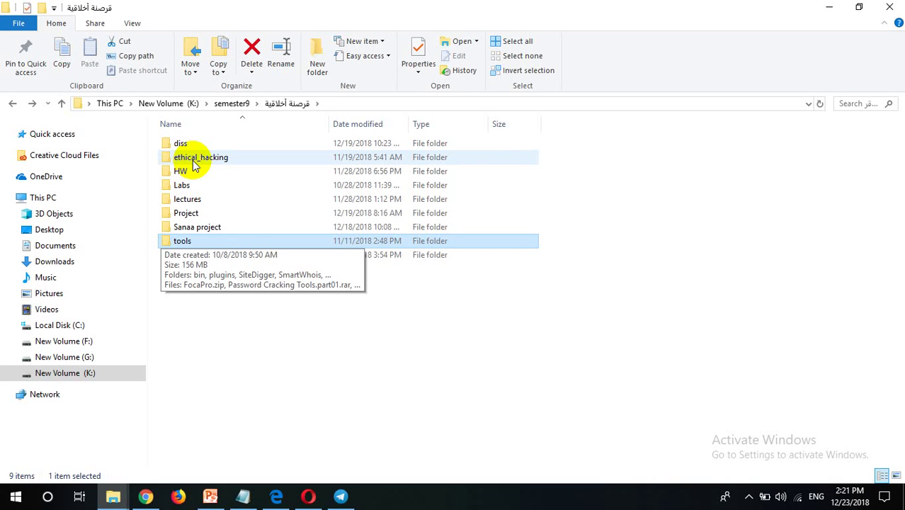
pyautogui.press('Down')
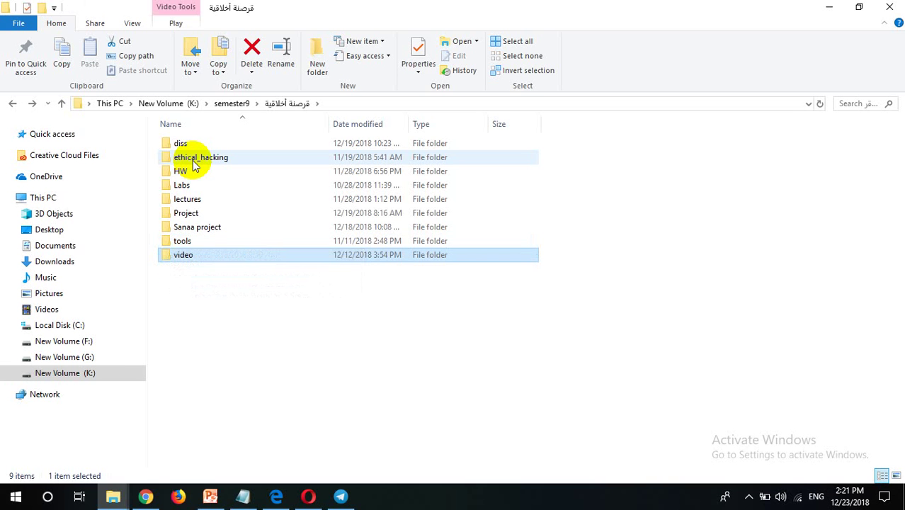
pyautogui.press('Up')
pyautogui.press('Up')
pyautogui.press('Up')
pyautogui.press('Up')
pyautogui.press('Up')
pyautogui.press('Up')
pyautogui.press('Up')
pyautogui.press('Up')
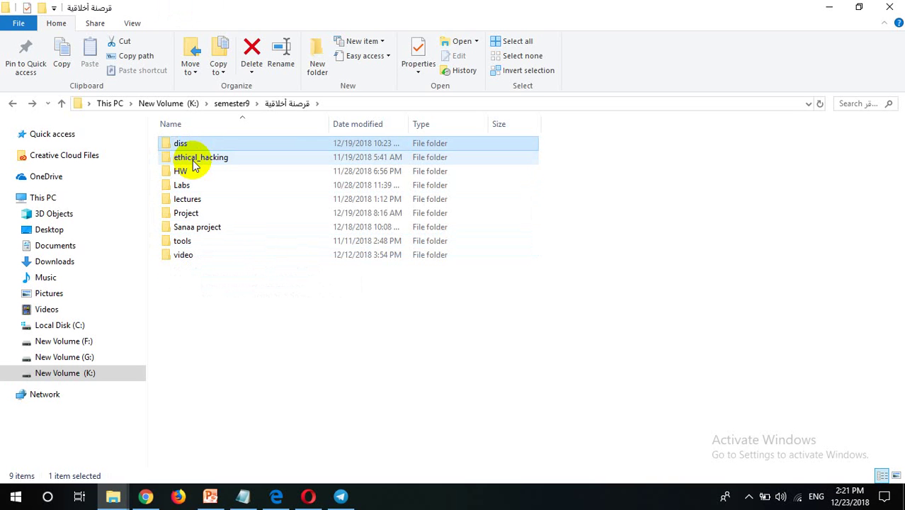
pyautogui.press('Return')
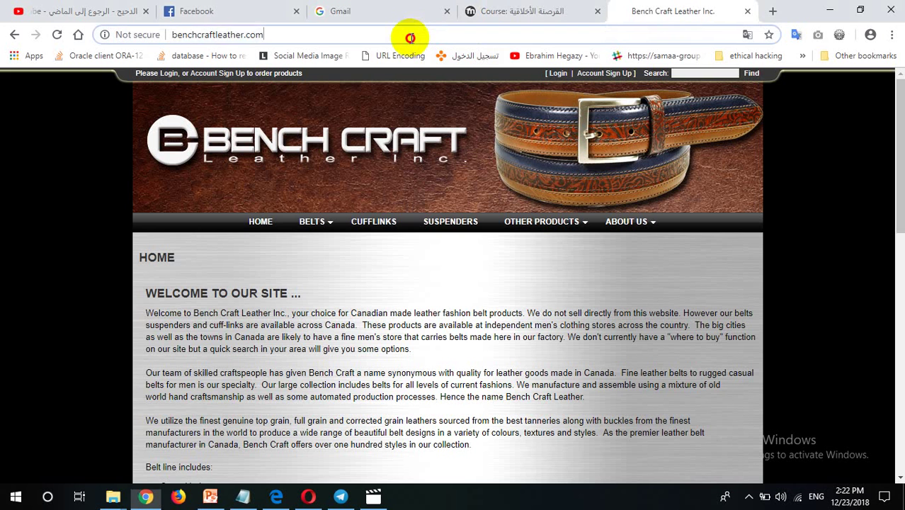
# Close Chrome's Facebook tab and paste the benchcraftleather.com link into the Ethical Hacking message box
pyautogui.click(410, 34)
pyautogui.hotkey('ctrl', 'c')
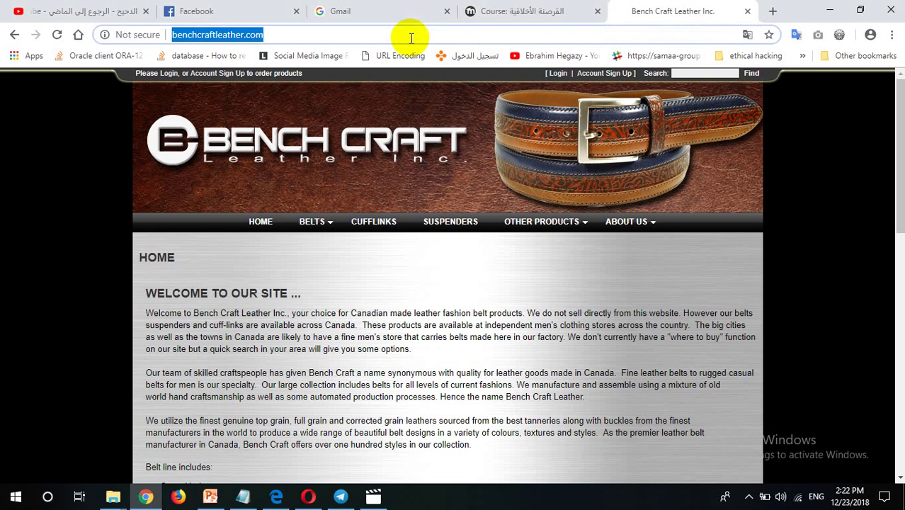
pyautogui.click(296, 11)
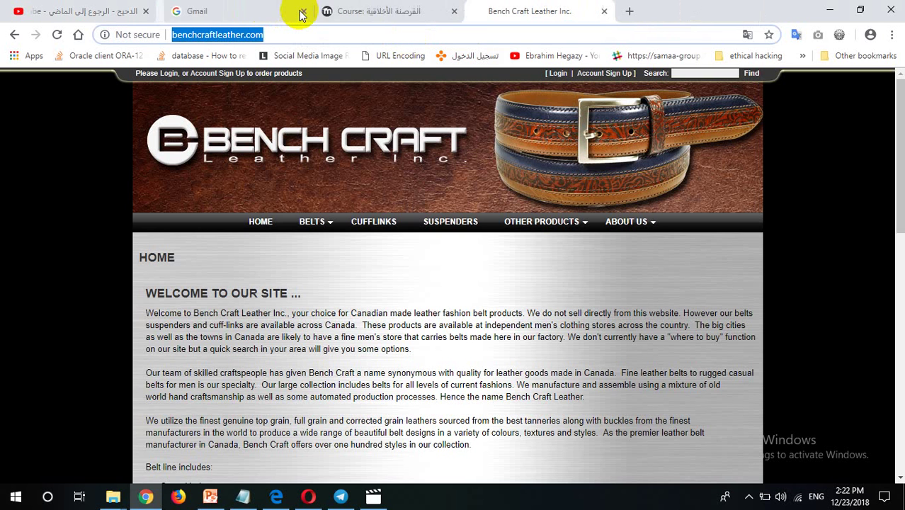
pyautogui.click(340, 496)
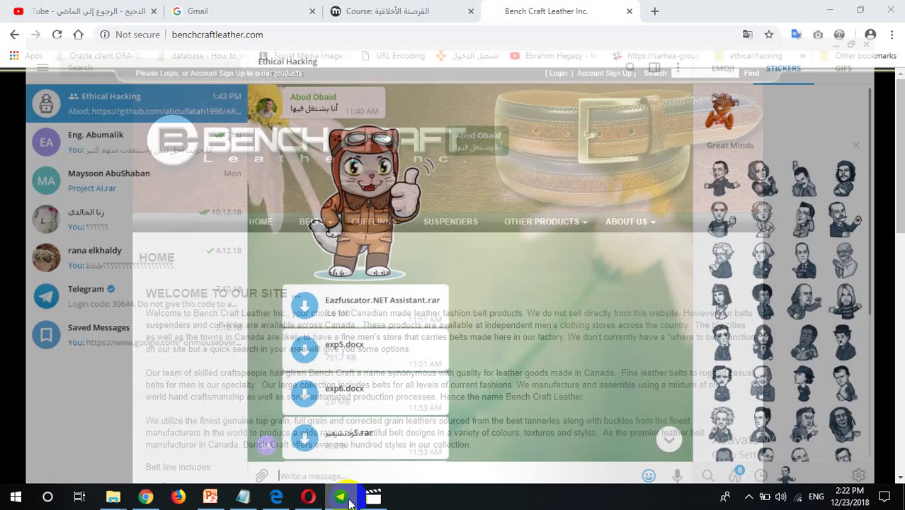
pyautogui.click(399, 463)
pyautogui.hotkey('ctrl', 'v')
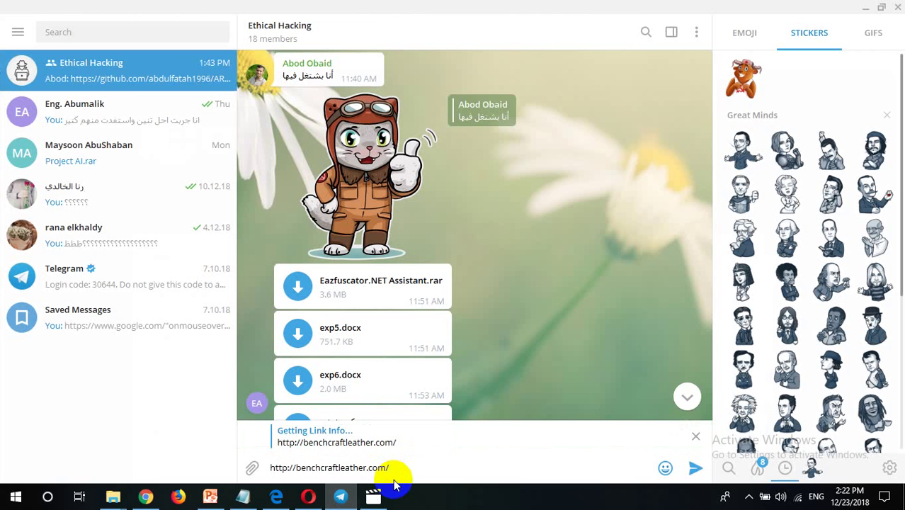
# Discard the draft and start a reply to the December 22 sqlmap message
pyautogui.press('Return')
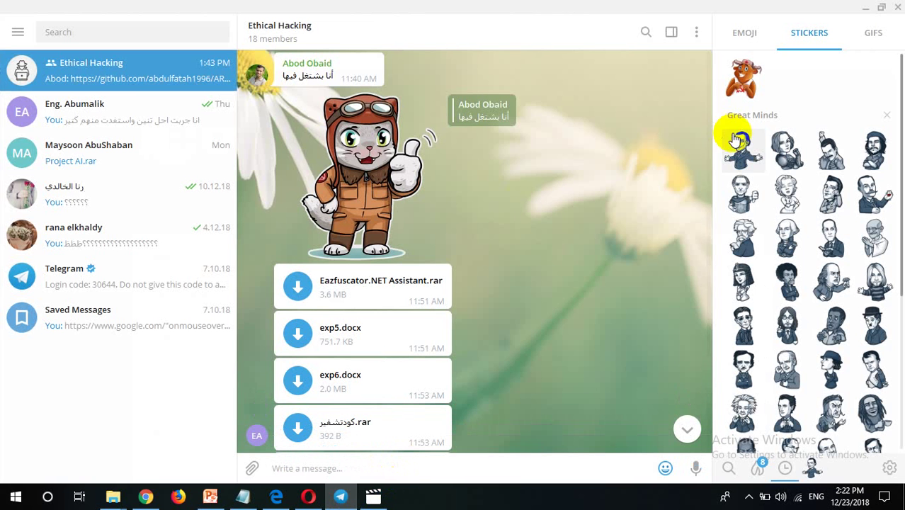
pyautogui.moveTo(711, 339); pyautogui.dragTo(701, 467)
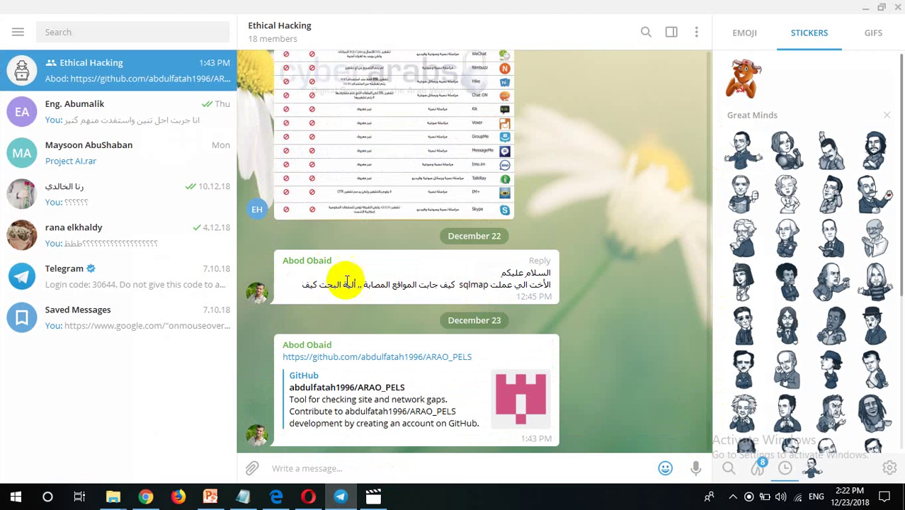
pyautogui.click(541, 261)
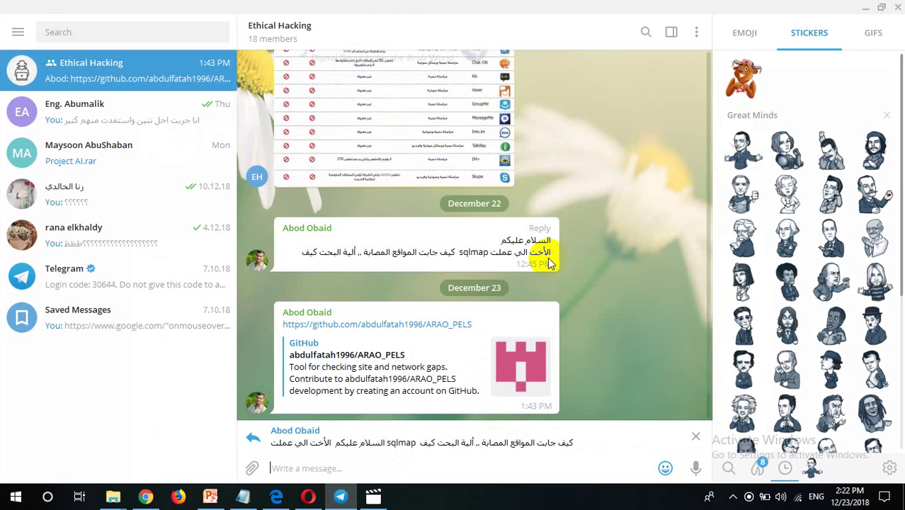
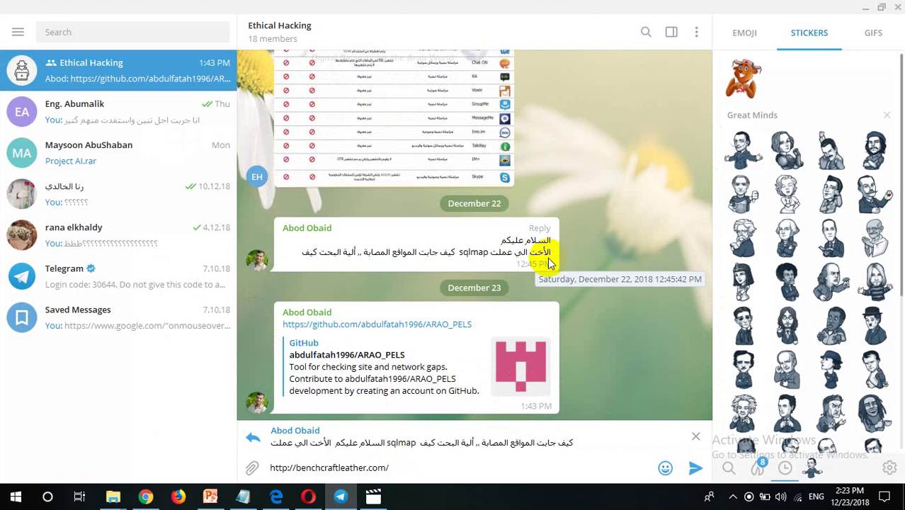
pyautogui.press('Return')
pyautogui.write('hgtd')
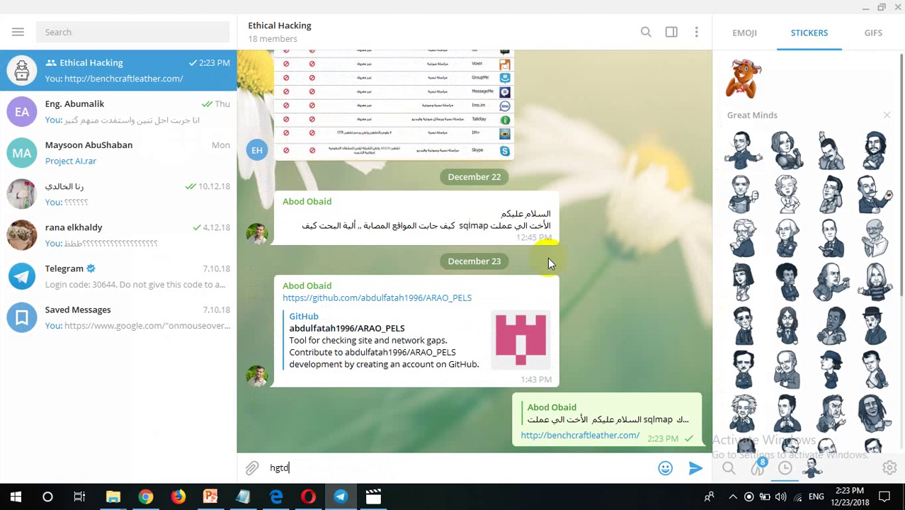
pyautogui.write('d')
pyautogui.press('BackSpace')
pyautogui.press('BackSpace')
pyautogui.press('BackSpace')
pyautogui.press('BackSpace')
pyautogui.press('BackSpace')
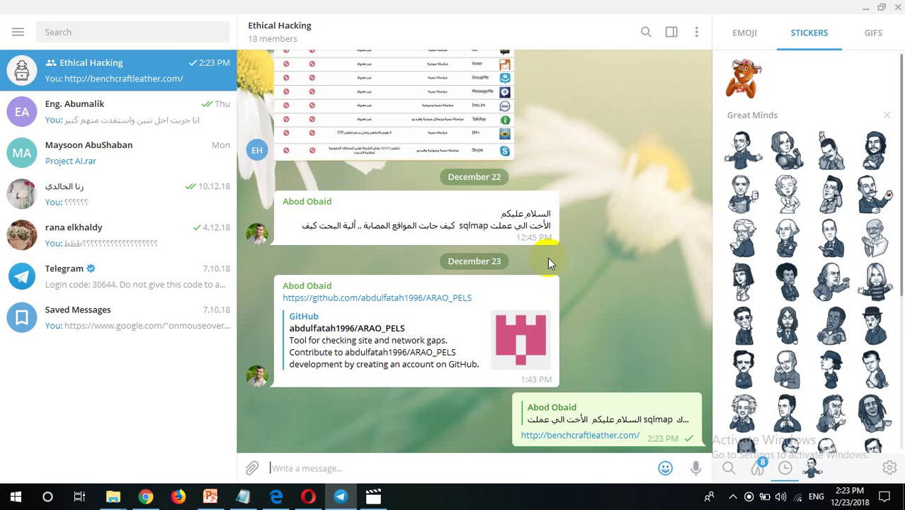
# Complete the Arabic text 'الفيديو رفعته' in the Ethical Hacking chat and send it as a follow-up message
pyautogui.write('الفيديو رفعت')
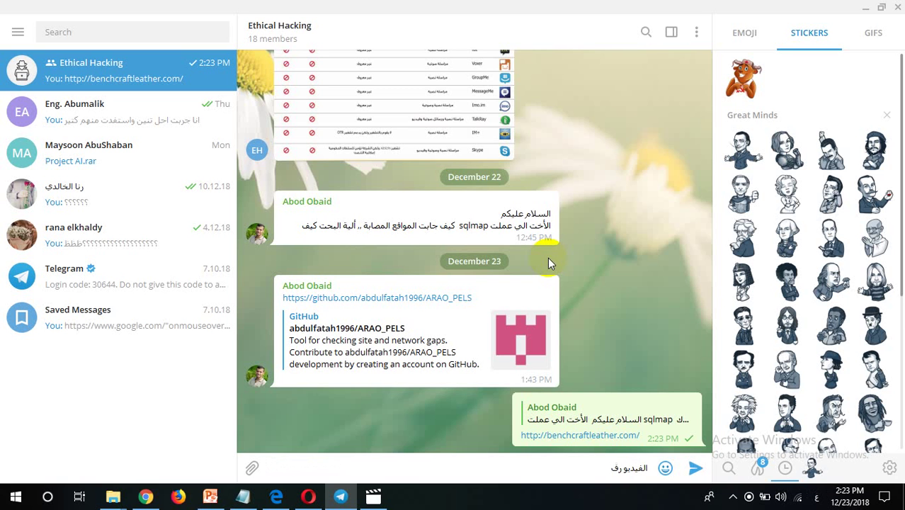
# Complete the Arabic text 'الفيديو رفعته' in the Ethical Hacking chat and send it as a follow-up message
pyautogui.write('عته')
pyautogui.press('Return')
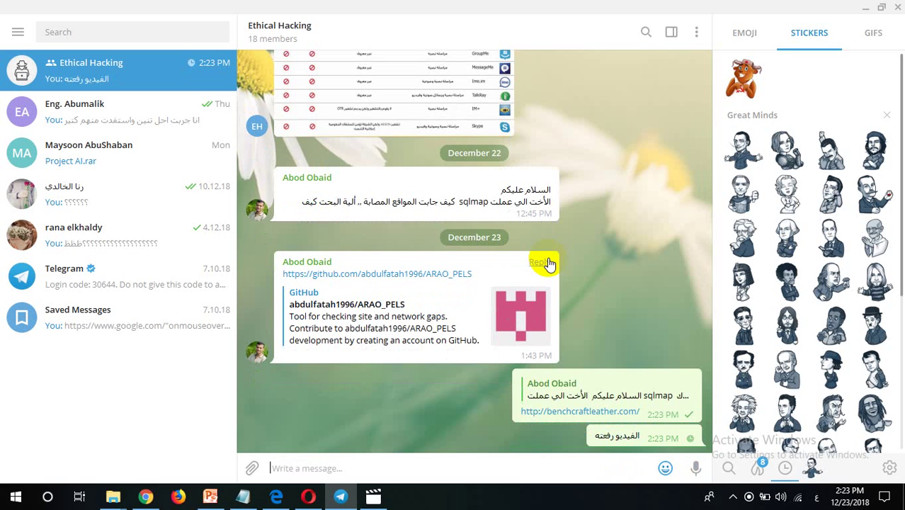
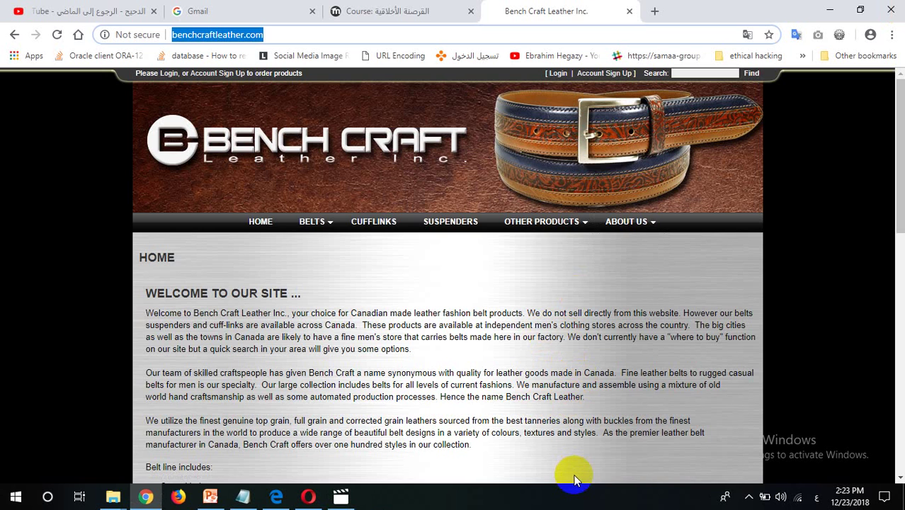
# Power on the Debian 7.x 64-bit VM, boot Kali GNU/Linux from GRUB, and exit full screen
pyautogui.hotkey('alt', 'Tab')
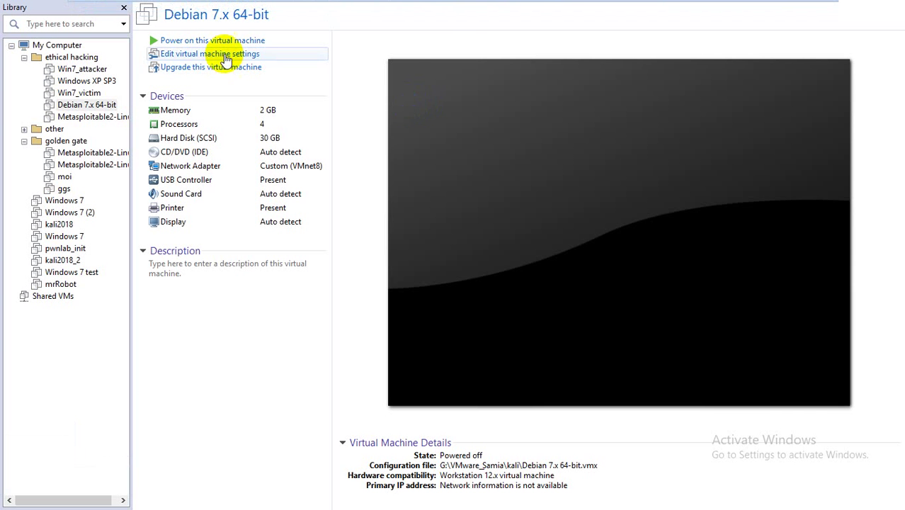
pyautogui.moveTo(230, 26)
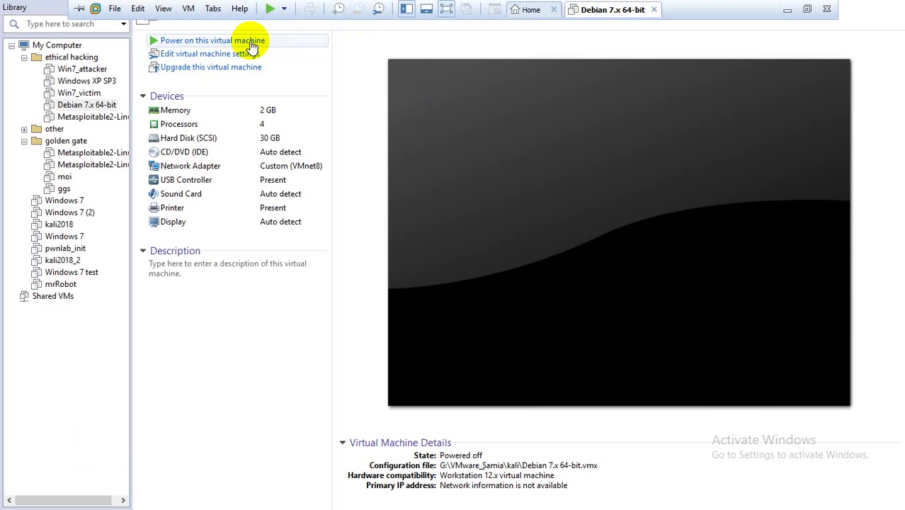
pyautogui.click(252, 45)
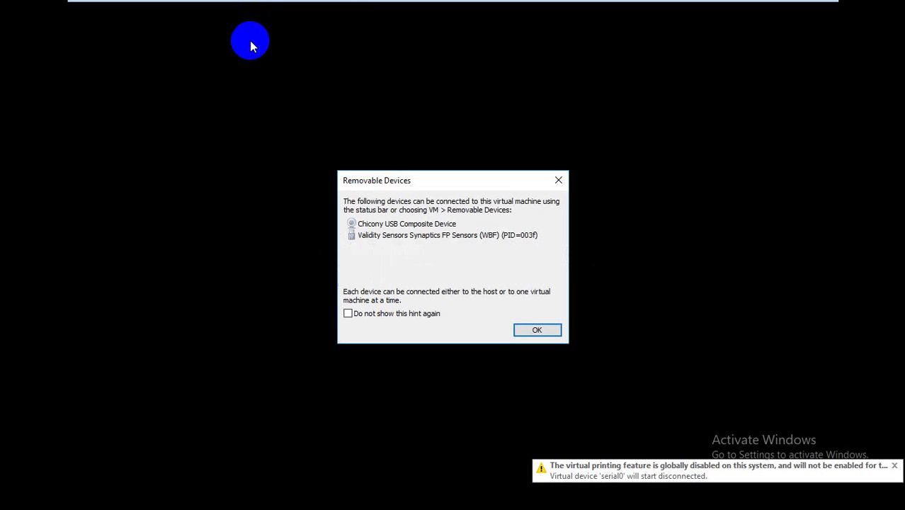
pyautogui.press('Return')
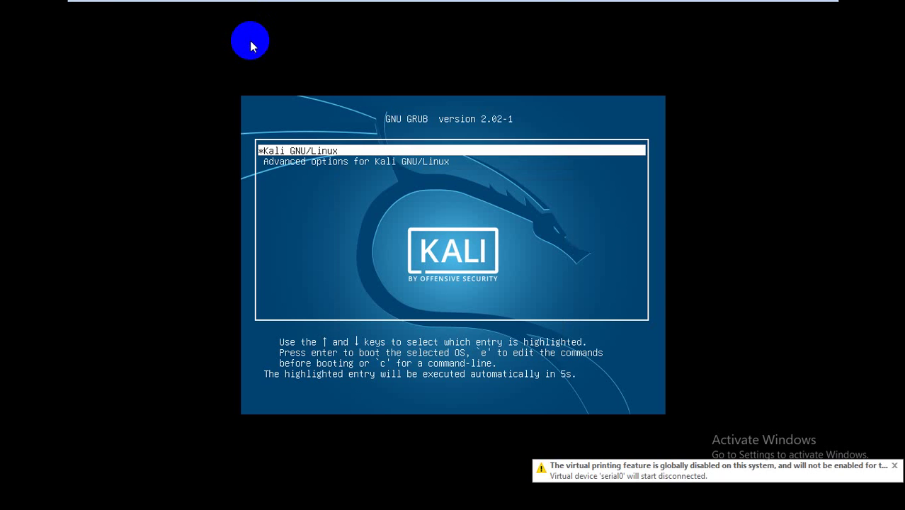
pyautogui.click(289, 153)
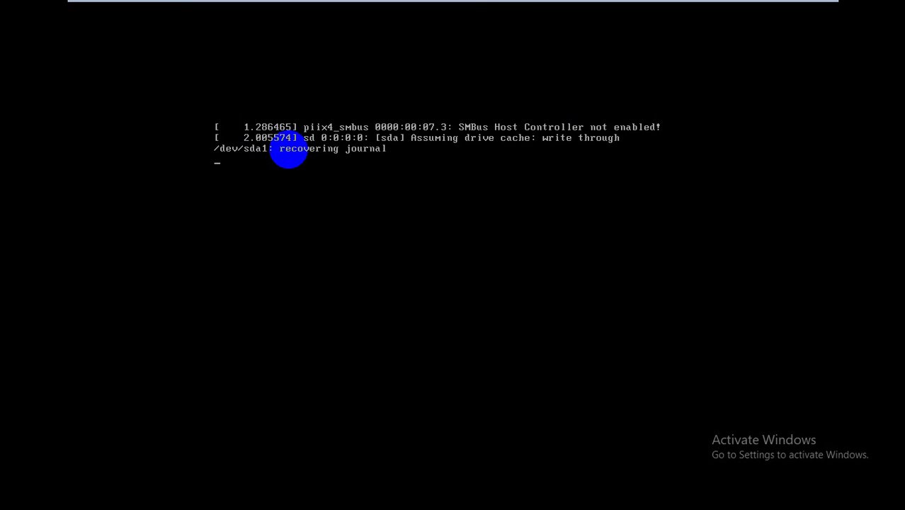
pyautogui.moveTo(760, 5)
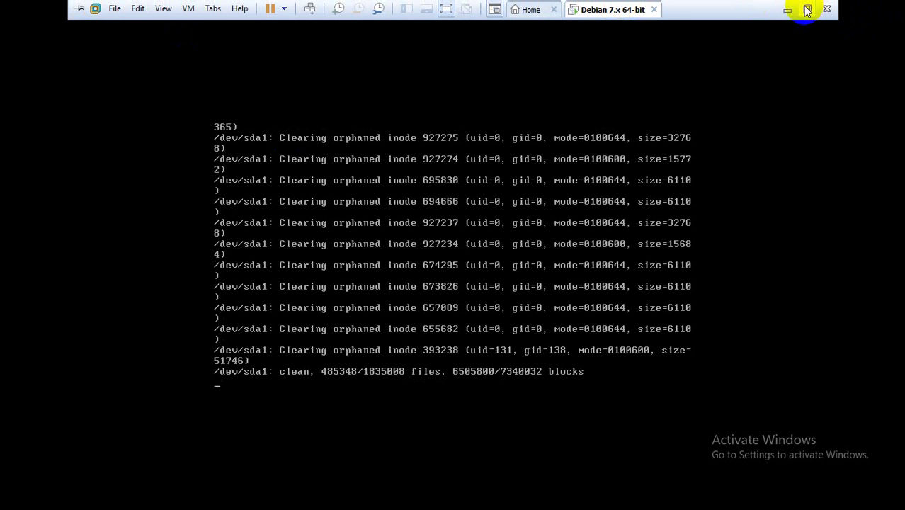
pyautogui.click(804, 10)
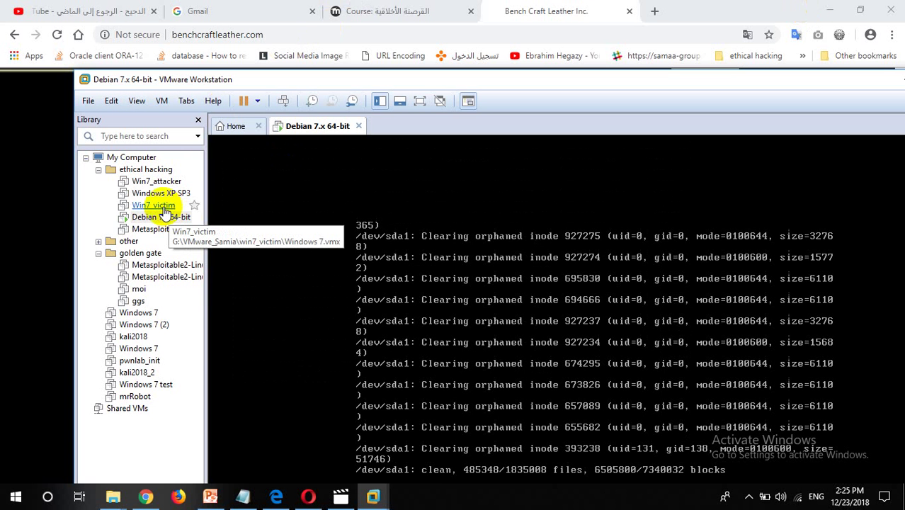
pyautogui.click(139, 312)
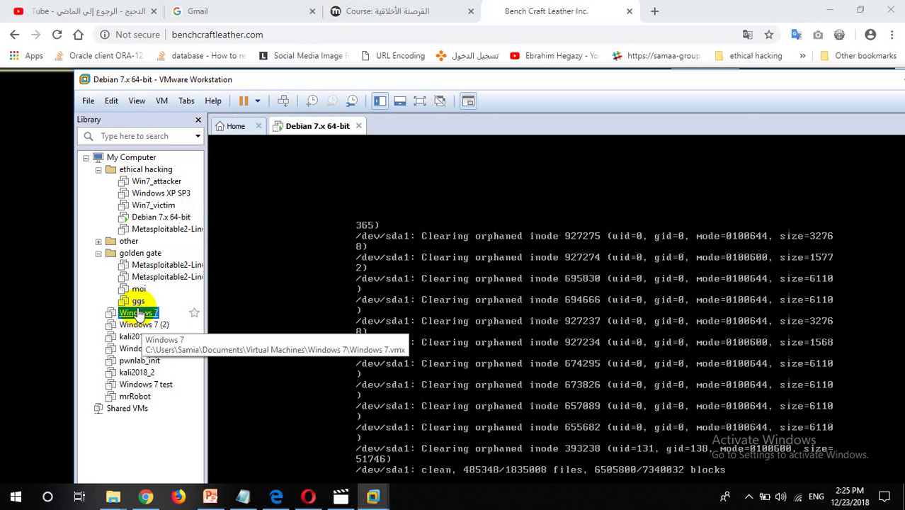
pyautogui.doubleClick(139, 313)
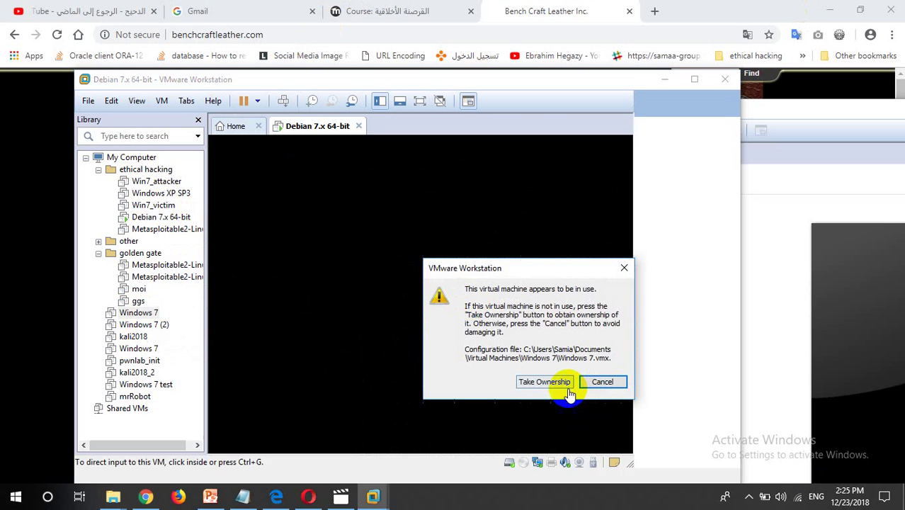
pyautogui.click(592, 383)
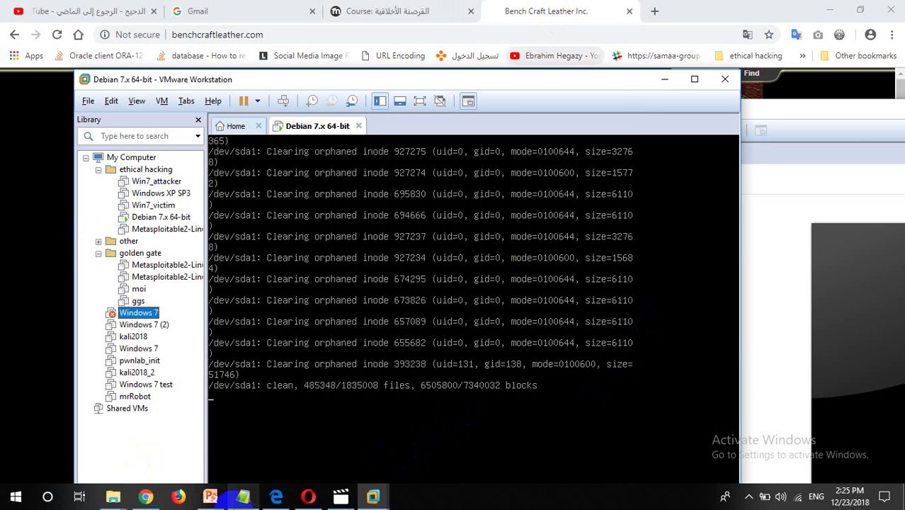
pyautogui.moveTo(243, 495)
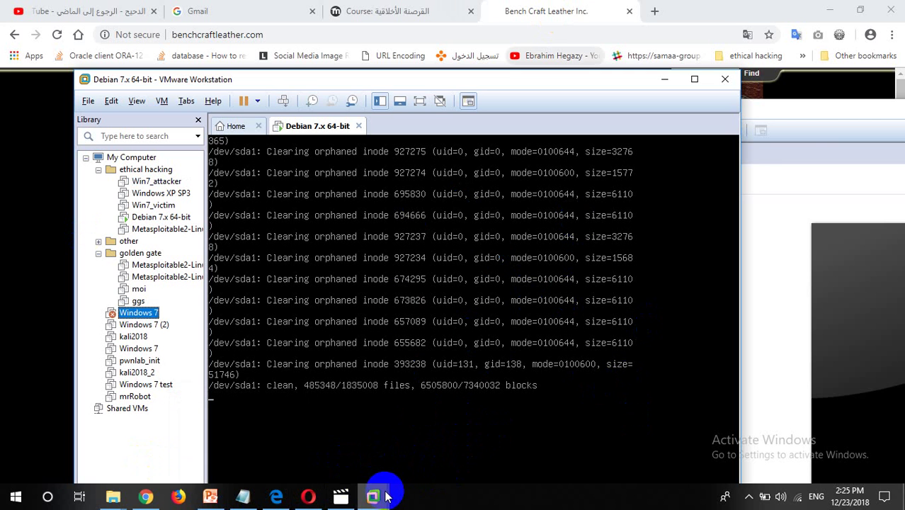
pyautogui.moveTo(385, 495)
pyautogui.moveTo(456, 425)
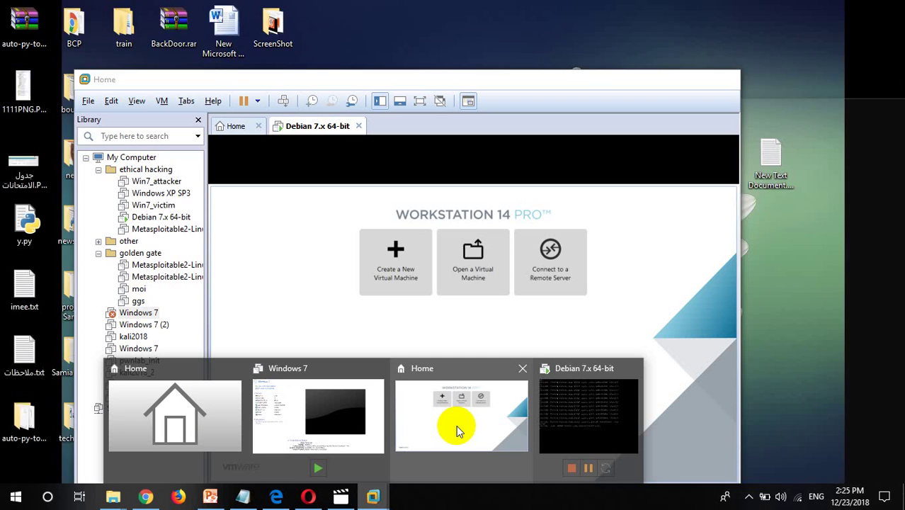
# Start the separate Windows 7 VM, then close its window and power it off
pyautogui.click(322, 418)
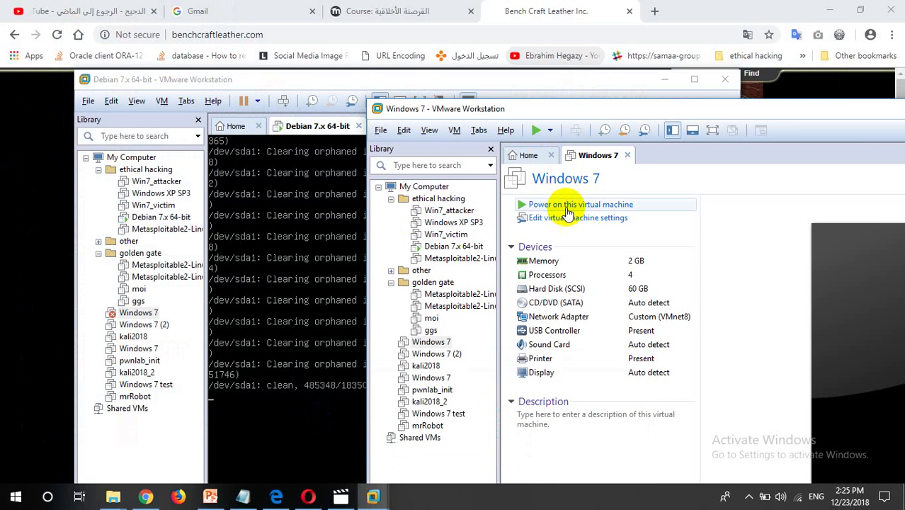
pyautogui.click(566, 209)
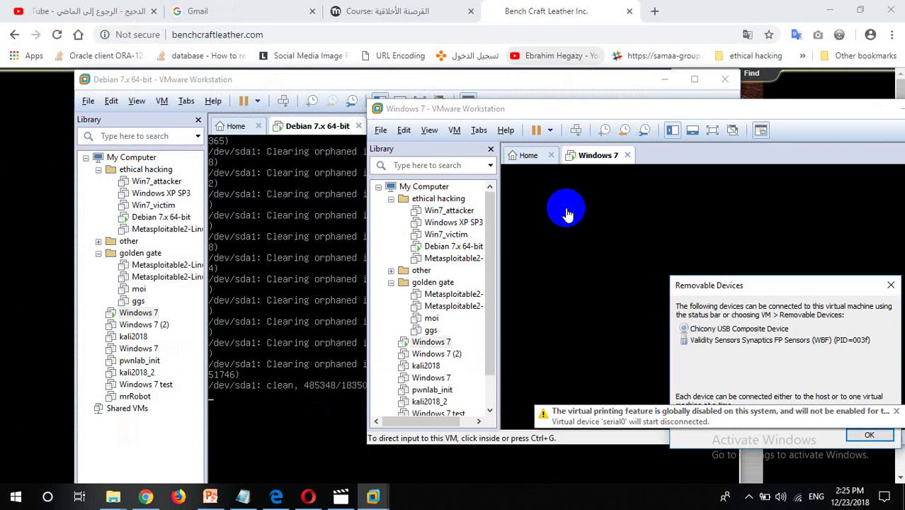
pyautogui.click(566, 214)
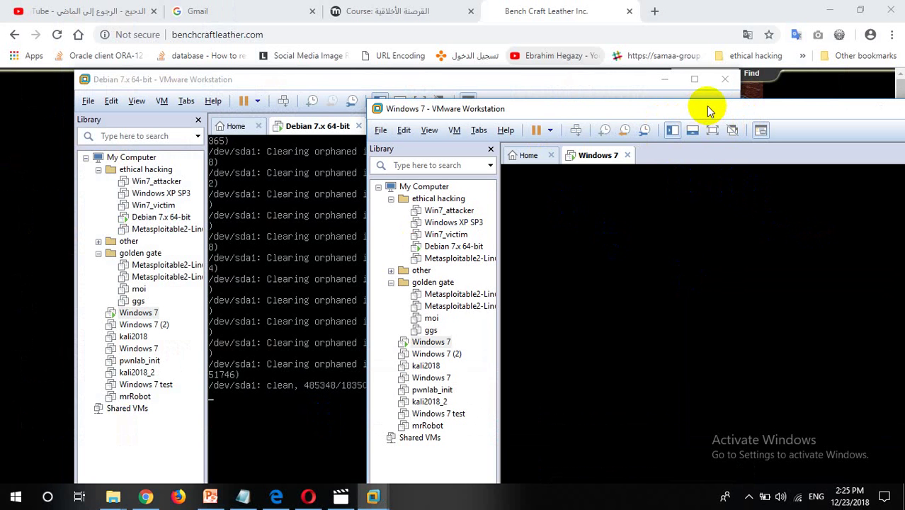
pyautogui.moveTo(705, 105); pyautogui.dragTo(257, 396)
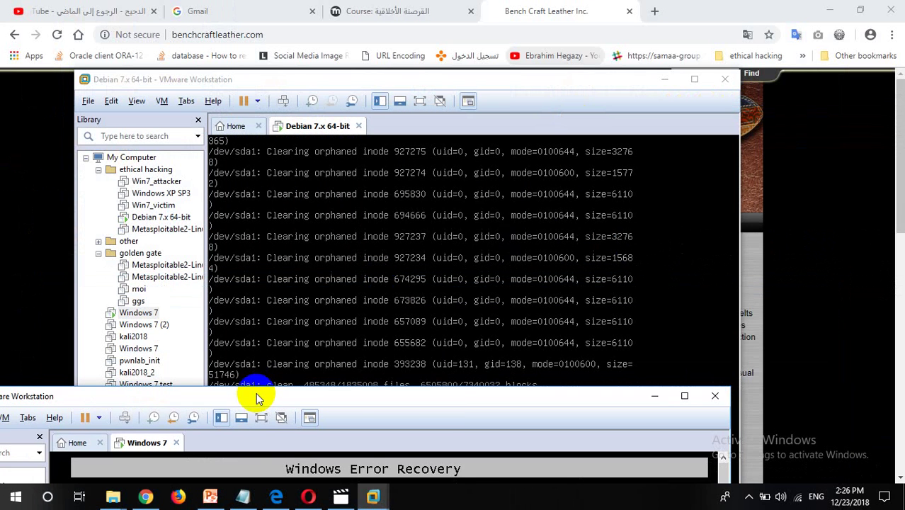
pyautogui.click(714, 398)
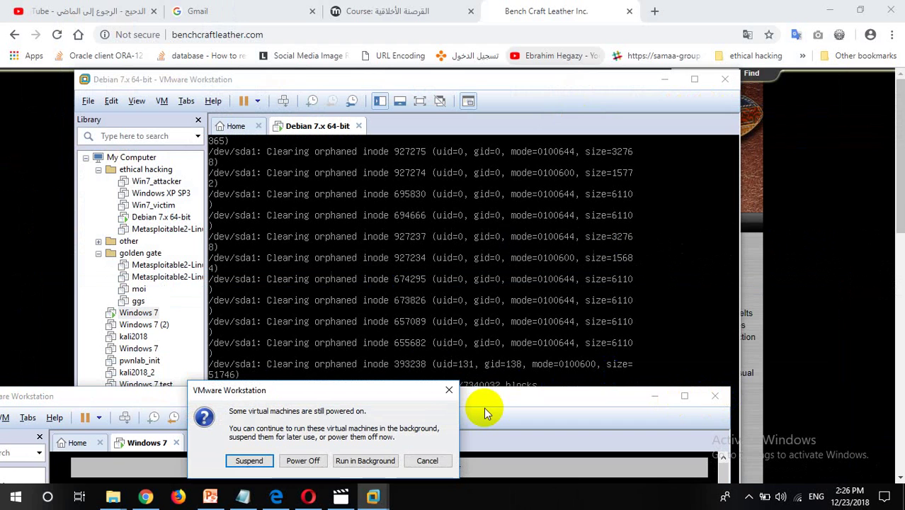
pyautogui.click(322, 462)
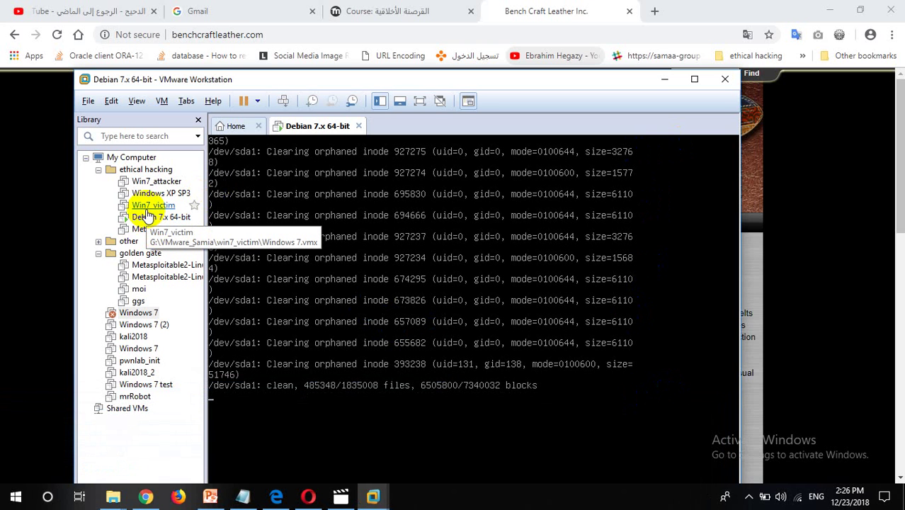
# Power on Win7_victim, dismiss the Removable Devices notice, and choose 'Start Windows Normally'
pyautogui.click(147, 209)
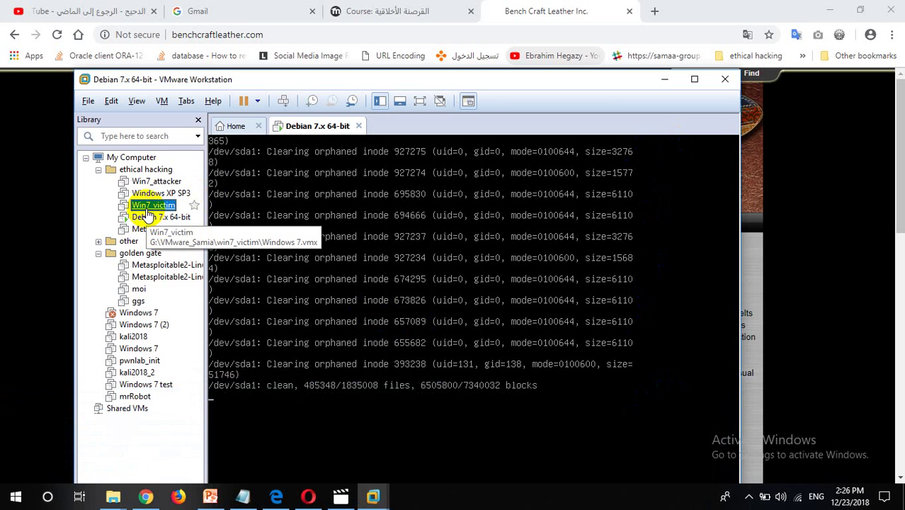
pyautogui.doubleClick(147, 211)
pyautogui.click(282, 180)
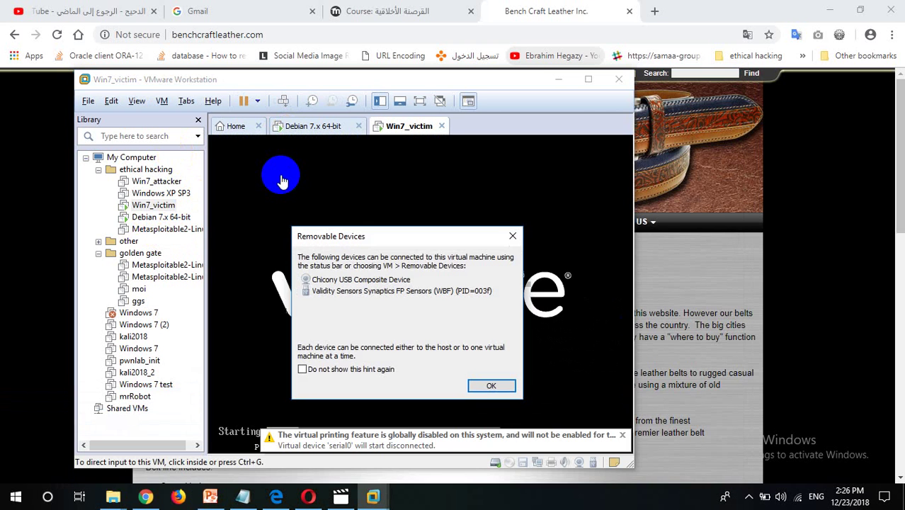
pyautogui.press('Return')
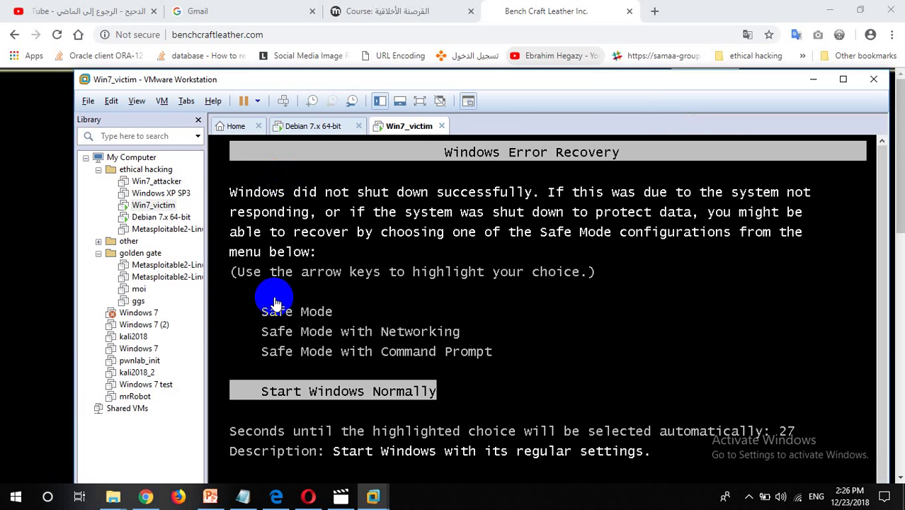
pyautogui.press('Return')
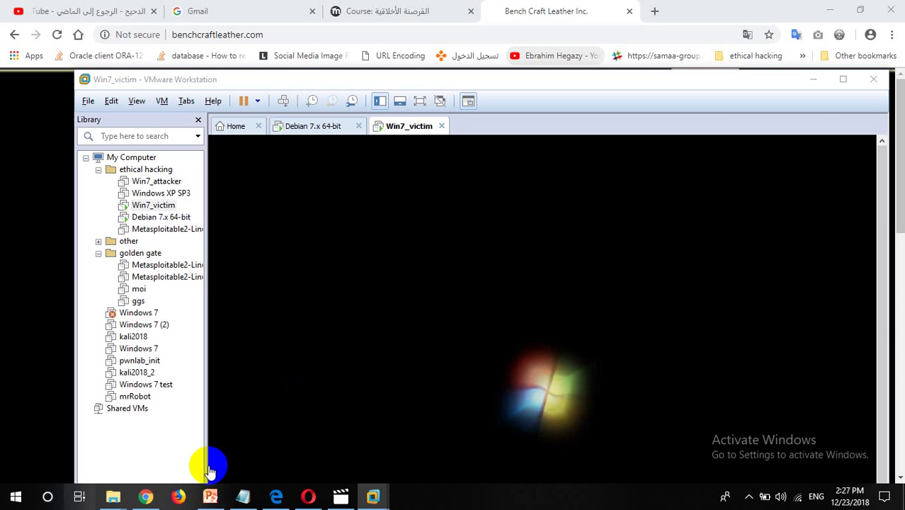
# Maximize VMware, sign in to Debian as root with its password, then return to Win7_victim
pyautogui.click(842, 78)
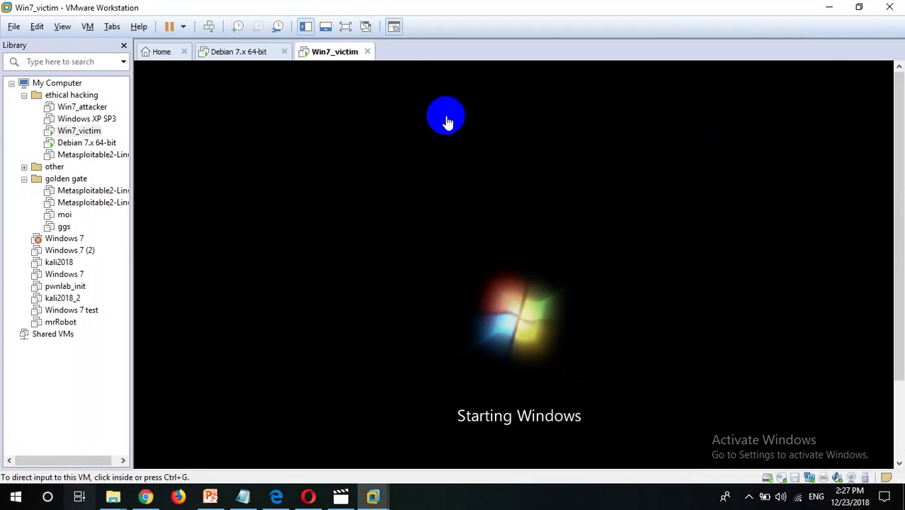
pyautogui.click(258, 61)
pyautogui.click(444, 248)
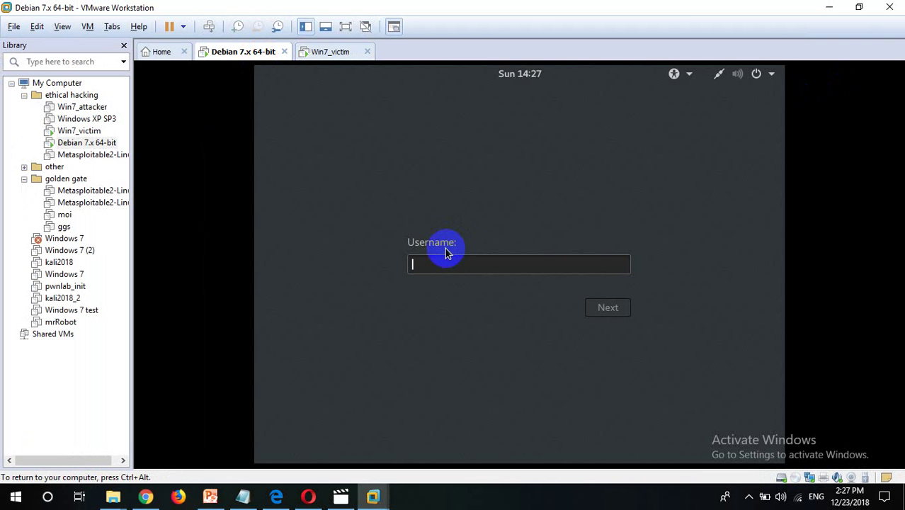
pyautogui.write('root')
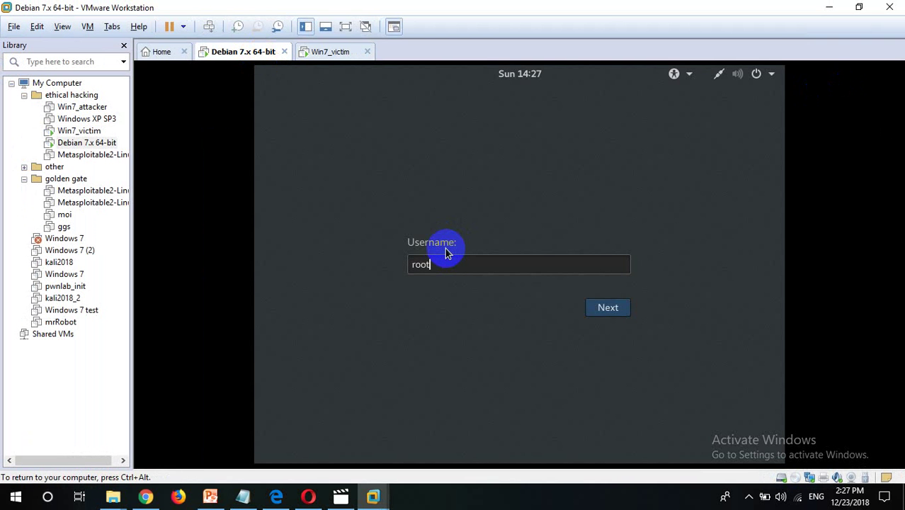
pyautogui.press('Return')
pyautogui.write('too')
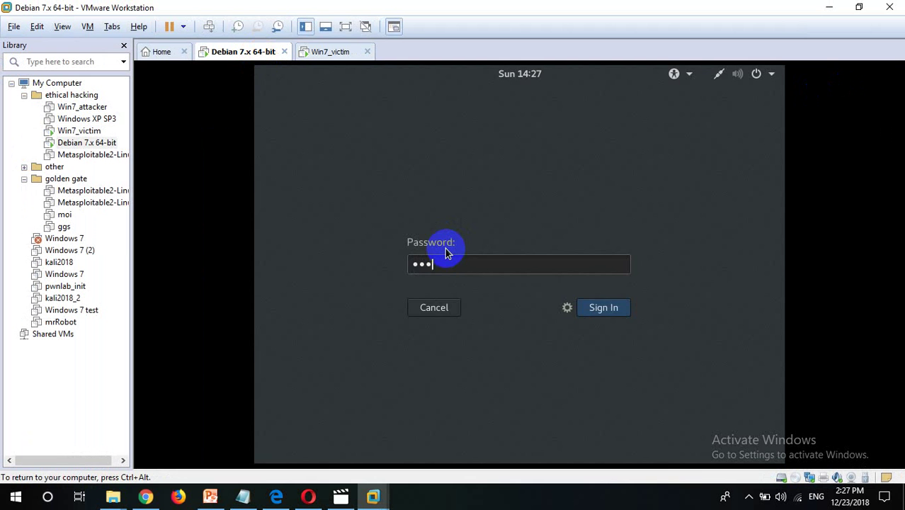
pyautogui.write('r')
pyautogui.press('Return')
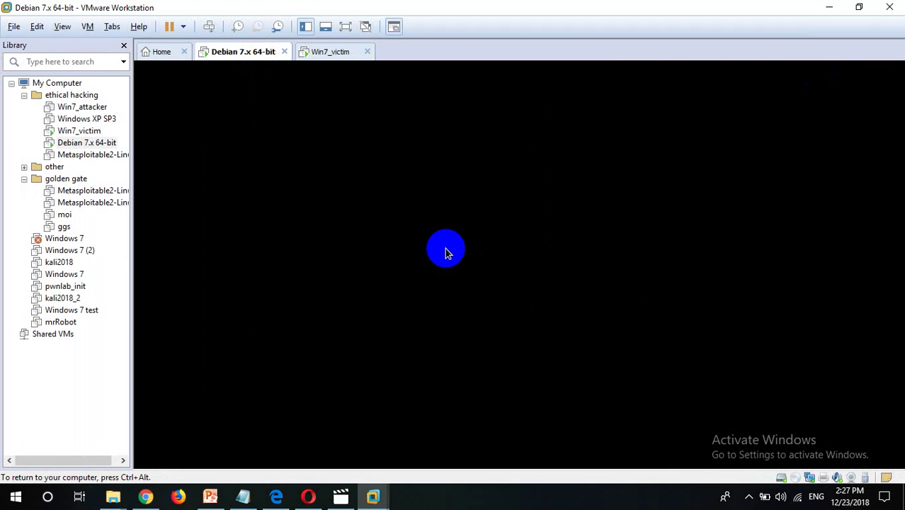
pyautogui.click(339, 54)
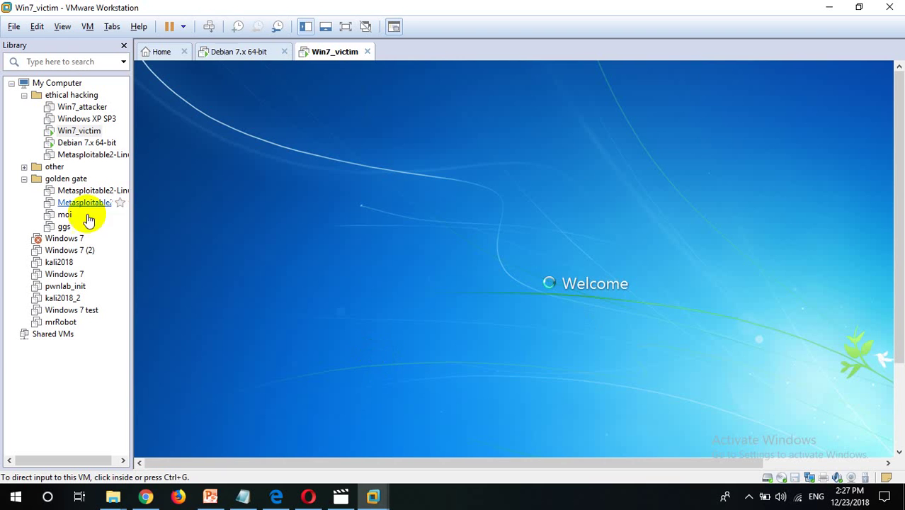
# Check the Debian tab, then wake the Win7_victim guest and switch it to full screen
pyautogui.click(240, 52)
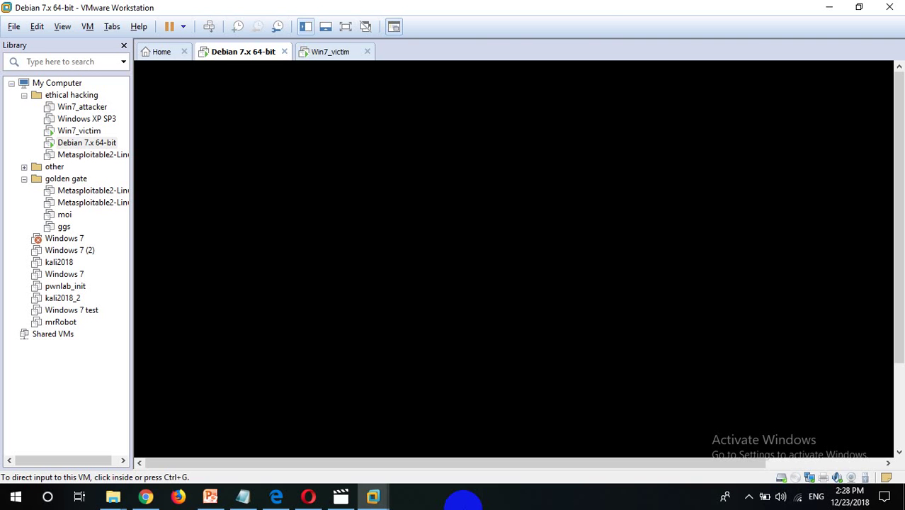
pyautogui.click(352, 55)
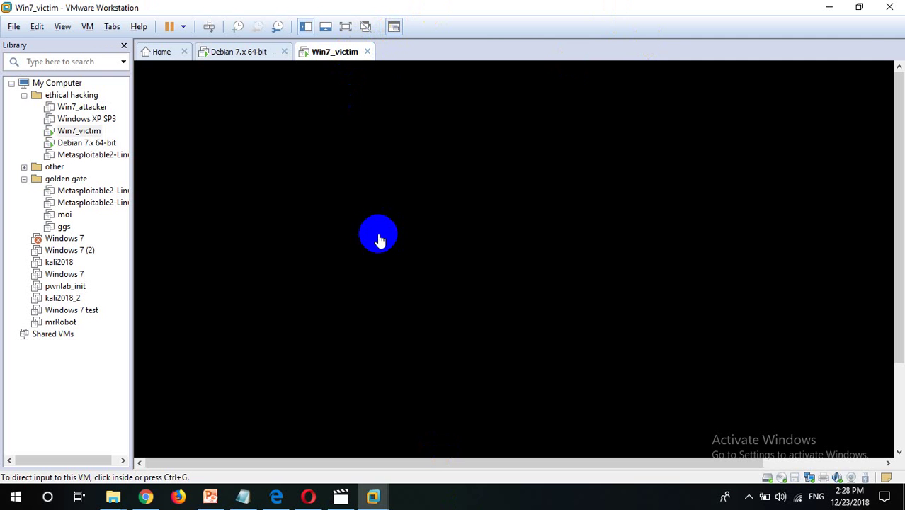
pyautogui.click(565, 106)
pyautogui.click(494, 136)
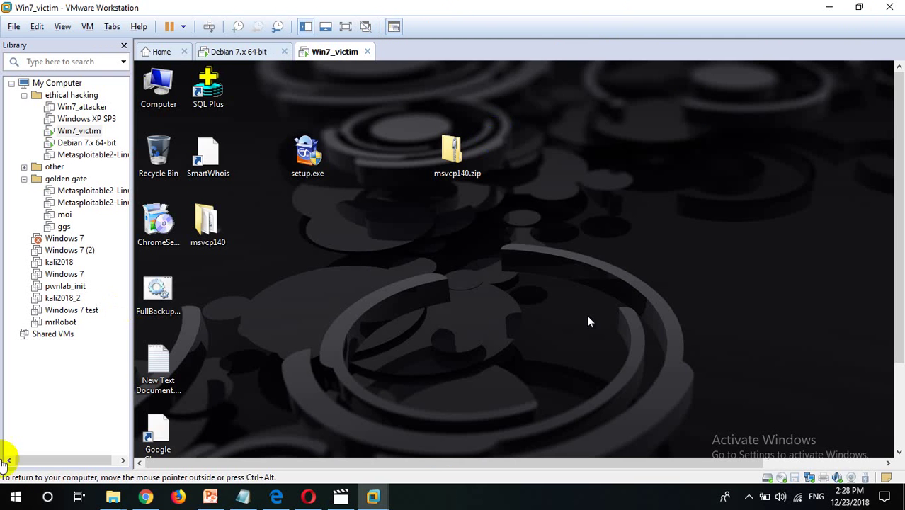
pyautogui.click(456, 236)
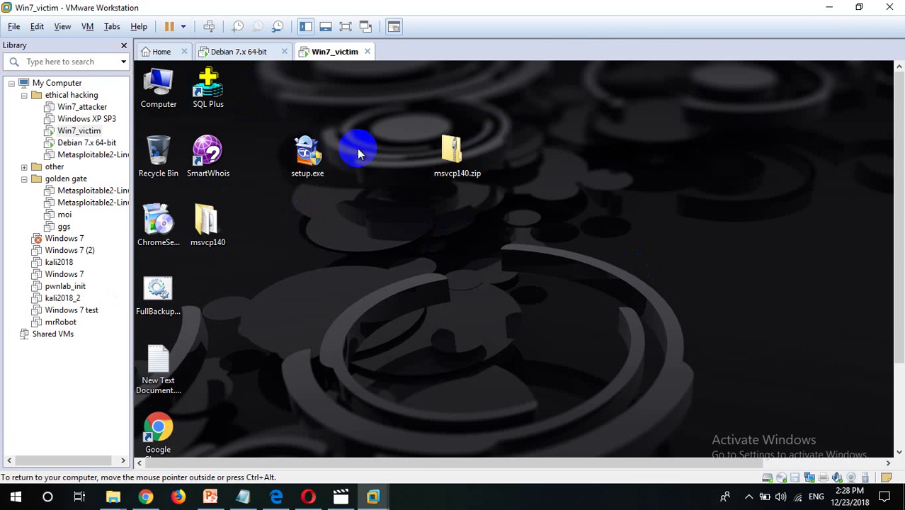
pyautogui.click(346, 26)
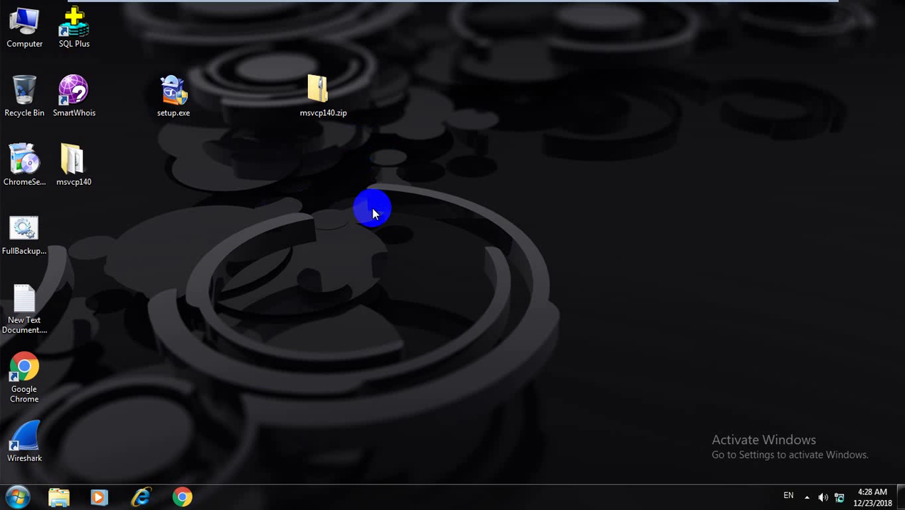
# Launch cmd from the Run box and try the ifconfig command
pyautogui.press('super+r')
pyautogui.press('Return')
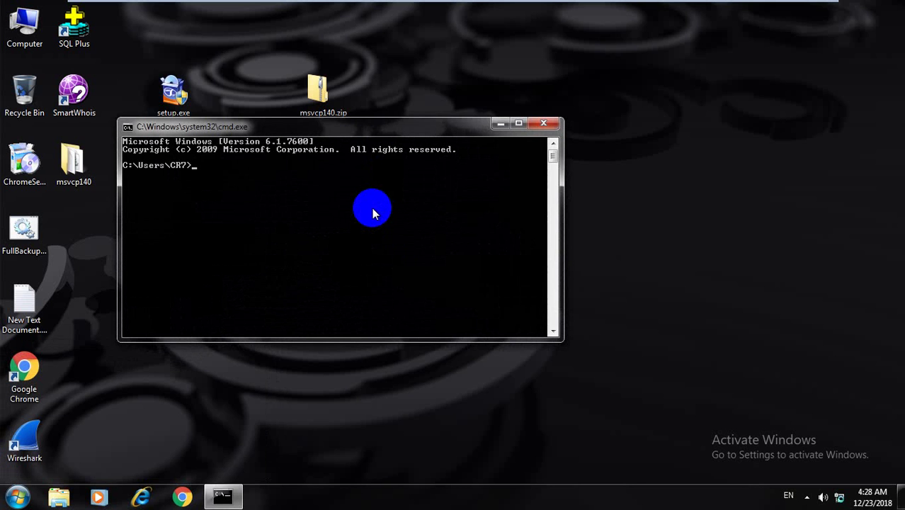
pyautogui.write('ifconfig')
pyautogui.press('Return')
# Retry ifconfig, then run ipconfig to show IPv4 10.0.2.157 and gateway 10.0.2.2
pyautogui.write('if')
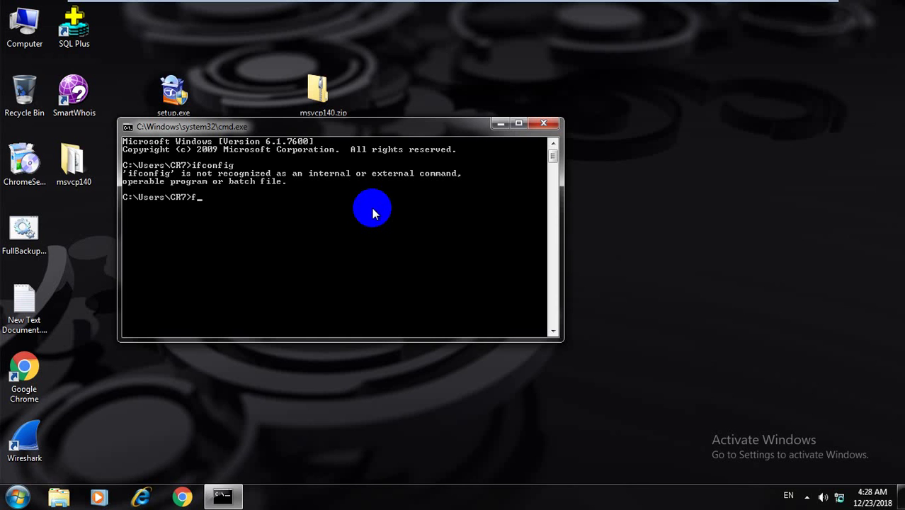
pyautogui.write('config')
pyautogui.press('Return')
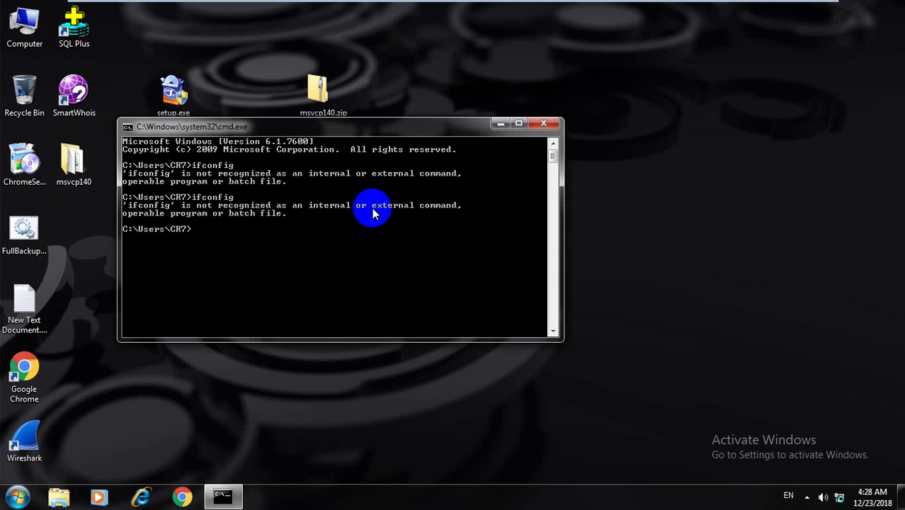
pyautogui.write('ipconfig')
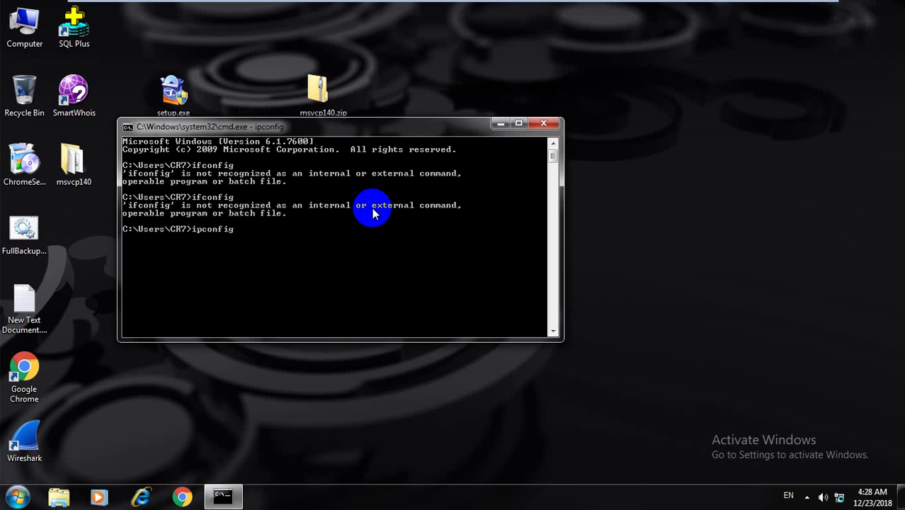
pyautogui.press('Return')
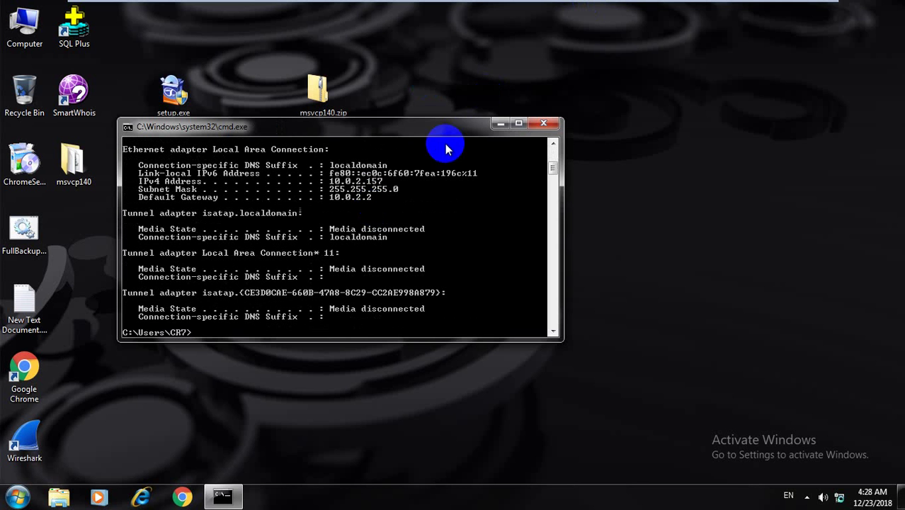
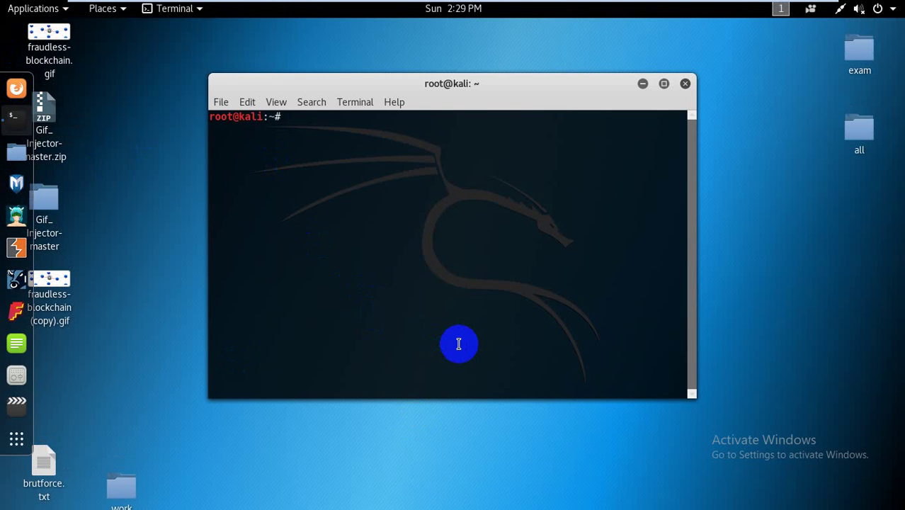
# Erase the stray characters at the Kali root prompt, then move to the Windows host browser
pyautogui.click(459, 344)
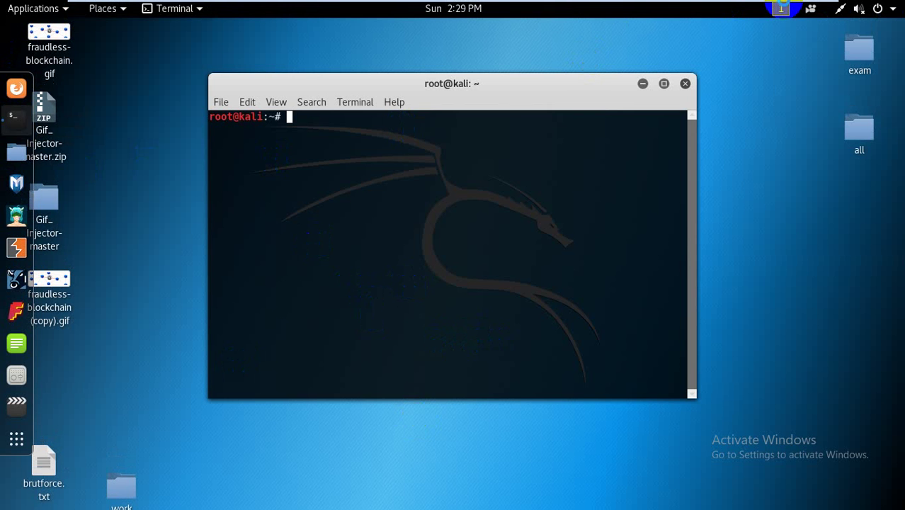
pyautogui.moveTo(785, 5)
pyautogui.write('ar')
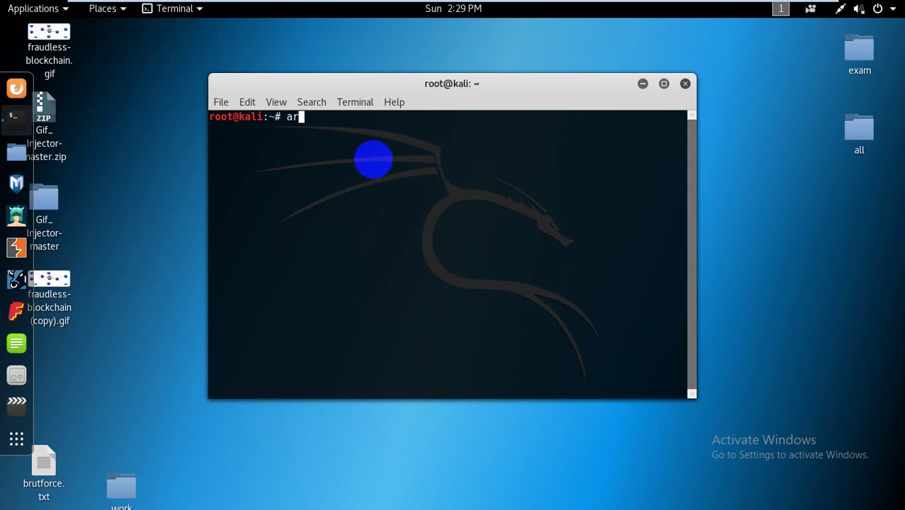
pyautogui.press('BackSpace')
pyautogui.press('BackSpace')
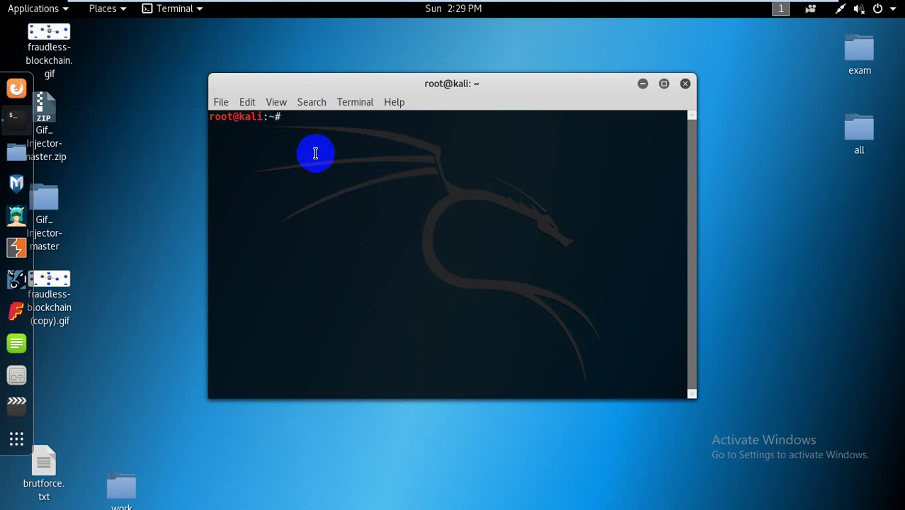
pyautogui.write('ather.com')
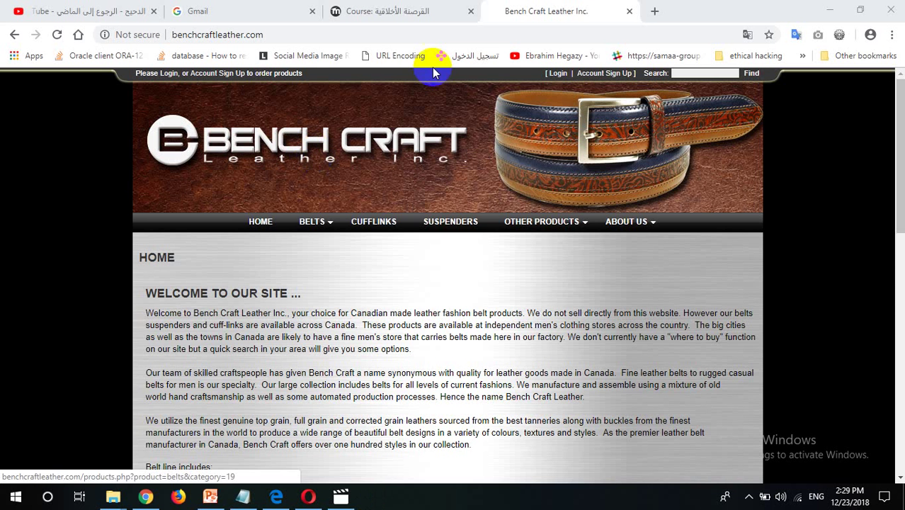
# Minimize Chrome so the File Explorer window on the diss video folder shows
pyautogui.click(829, 9)
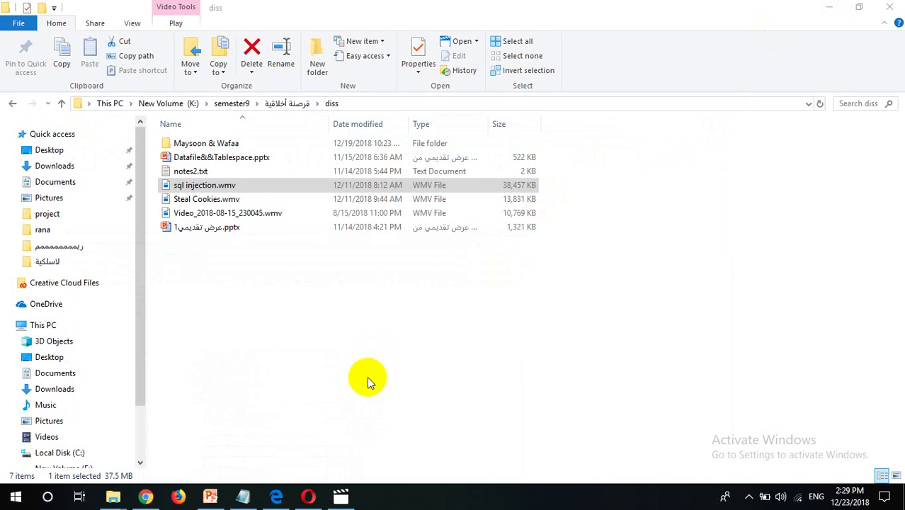
pyautogui.moveTo(346, 497)
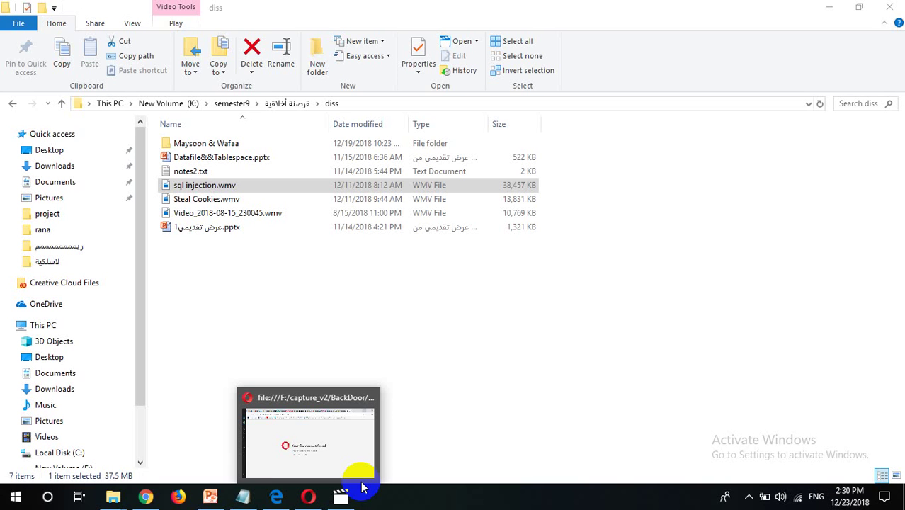
pyautogui.click(361, 487)
# Bring the untitled Notepad window from the taskbar in front of File Explorer
pyautogui.press('super')
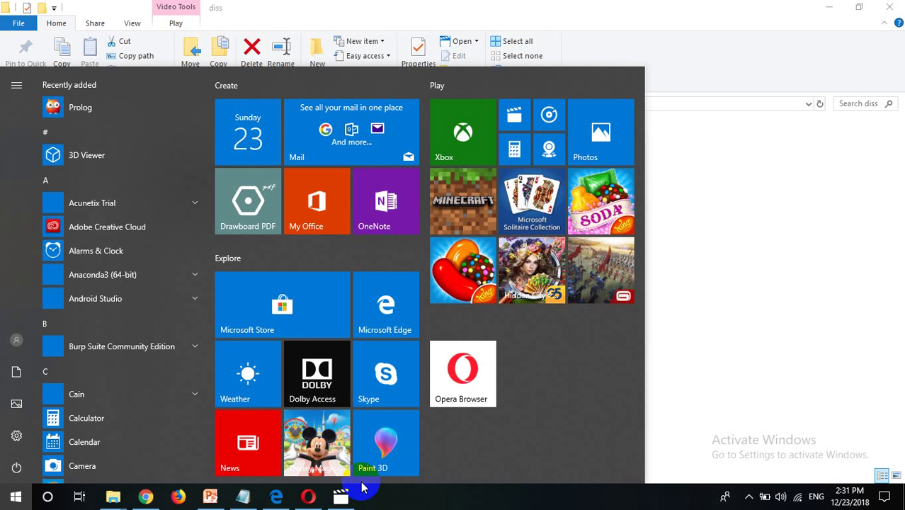
pyautogui.click(243, 496)
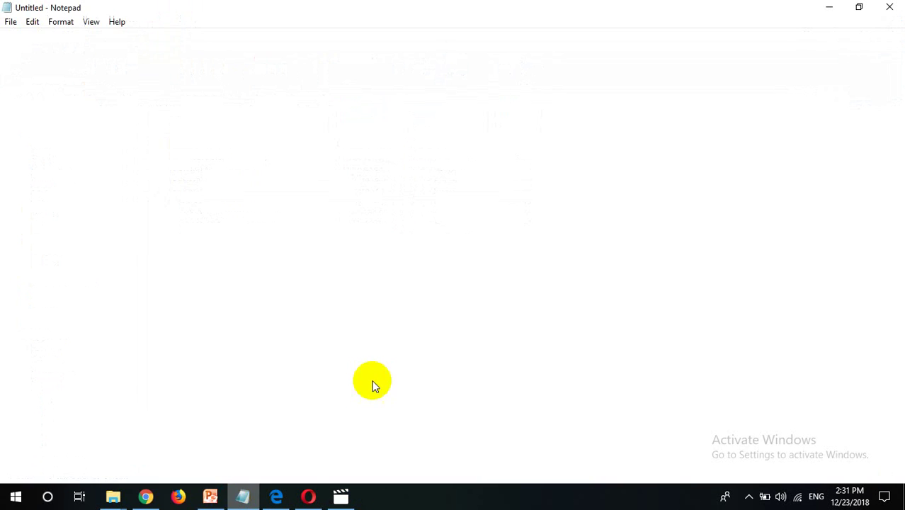
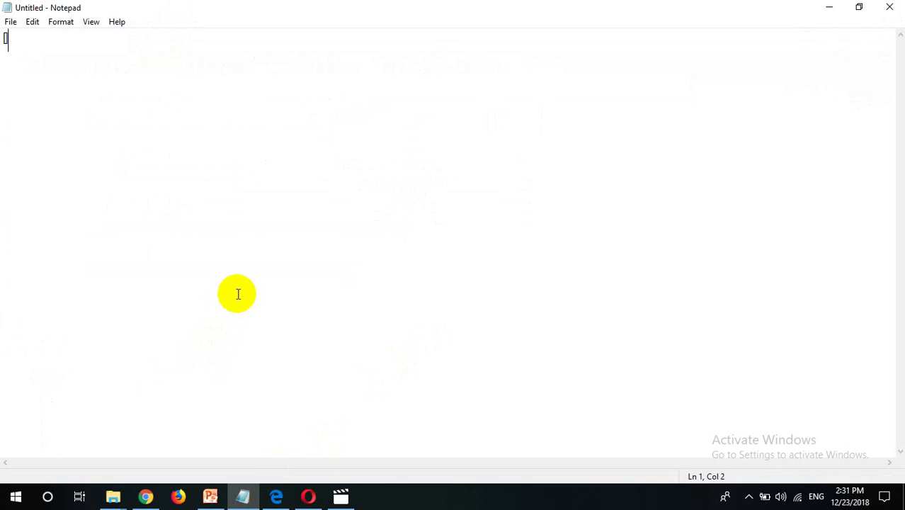
# Type '1. ipforward' as the first list item, fixing the typo, and start '2.' below it
pyautogui.press('BackSpace')
pyautogui.write('1. ipfora')
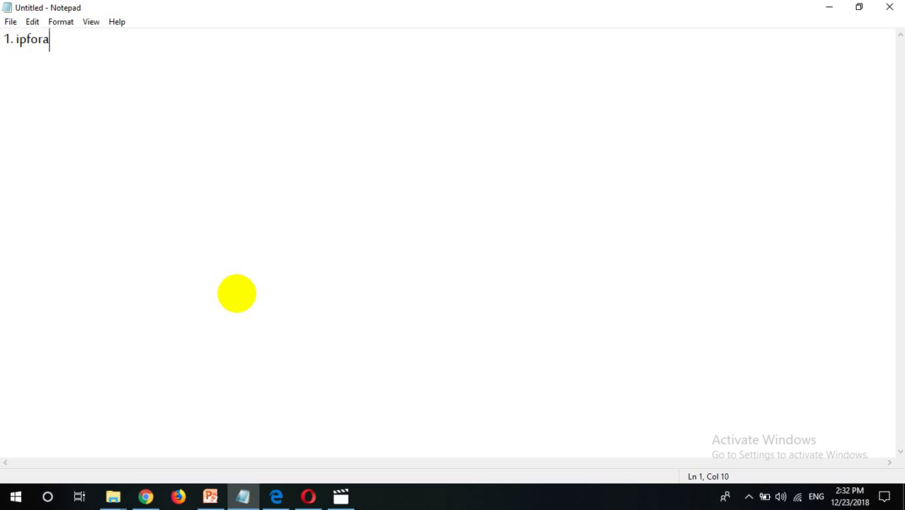
pyautogui.write('rd')
pyautogui.press('BackSpace')
pyautogui.press('BackSpace')
pyautogui.press('BackSpace')
pyautogui.press('BackSpace')
pyautogui.write('rward')
pyautogui.press('Return')
pyautogui.write('2.')
# Finish item 2 as 'arp poising' and add '3. edit in ip tables from port' below
pyautogui.write('arp')
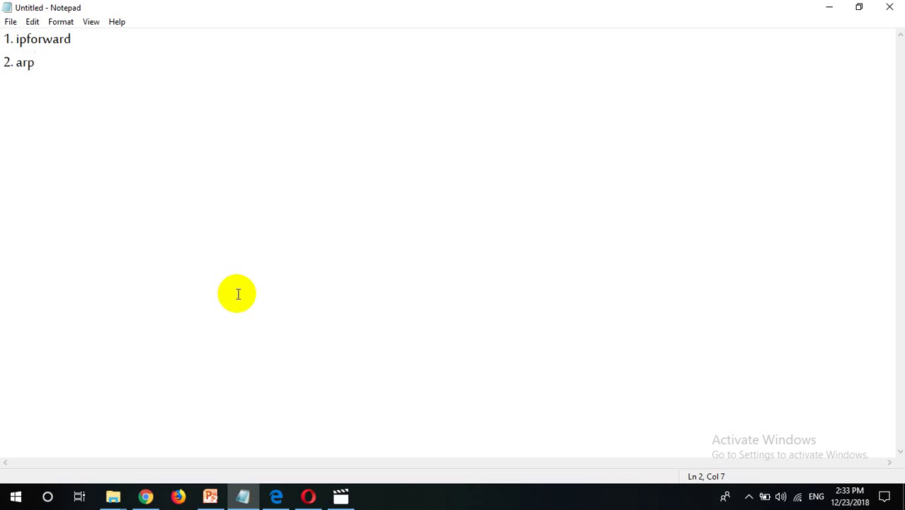
pyautogui.write(' poising')
pyautogui.press('Return')
# Type '3. edit in ip tables from port' as the third list item
pyautogui.write('3. e')
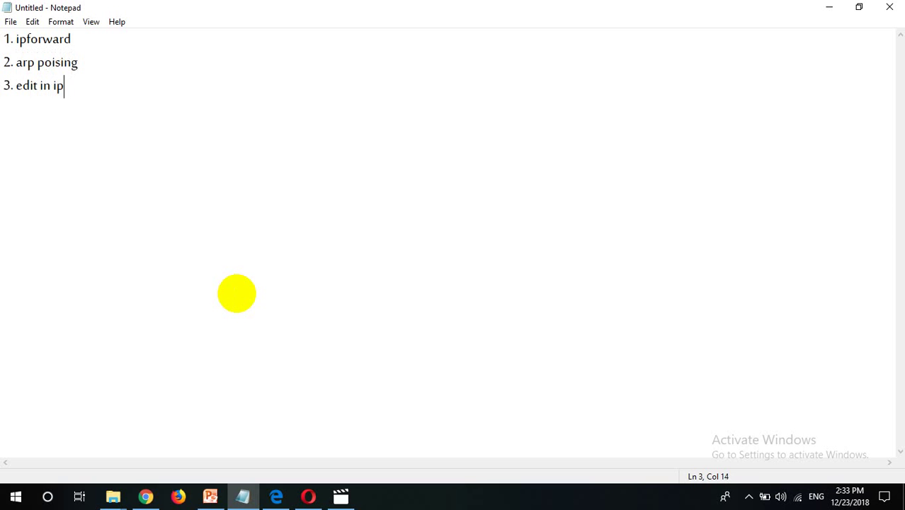
# Finish item 2 as 'arp poising' and add '3. edit in ip tables from port' below
# Type '3. edit in ip tables from port' as the third list item
pyautogui.write(' tables from')
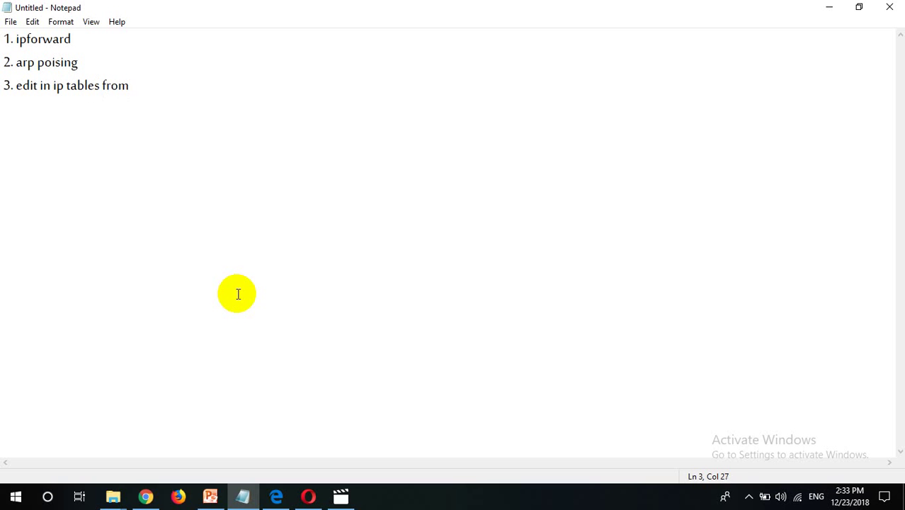
pyautogui.write(' port 80 redirect to port 1000')
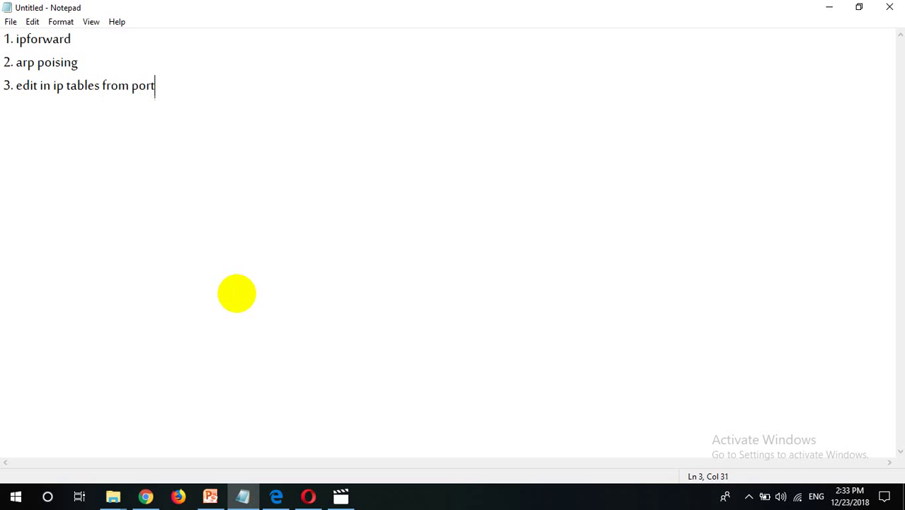
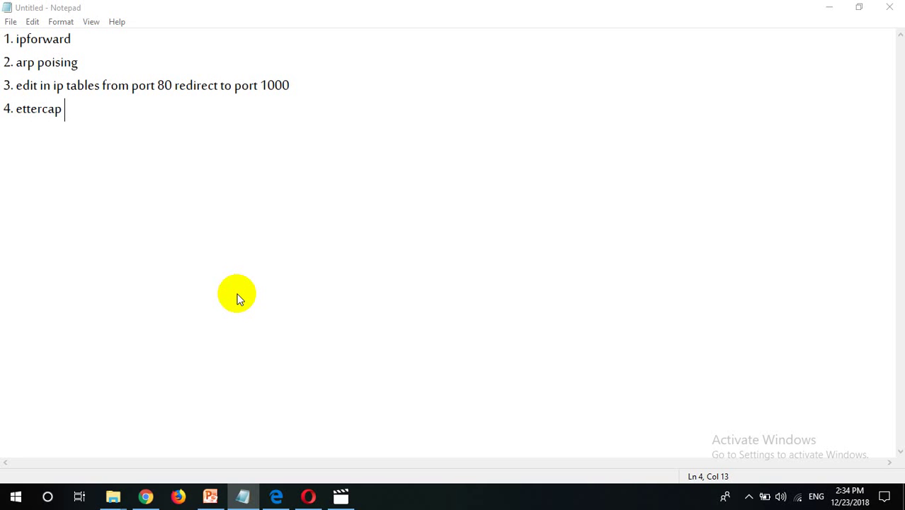
pyautogui.hotkey('ctrl', 's')
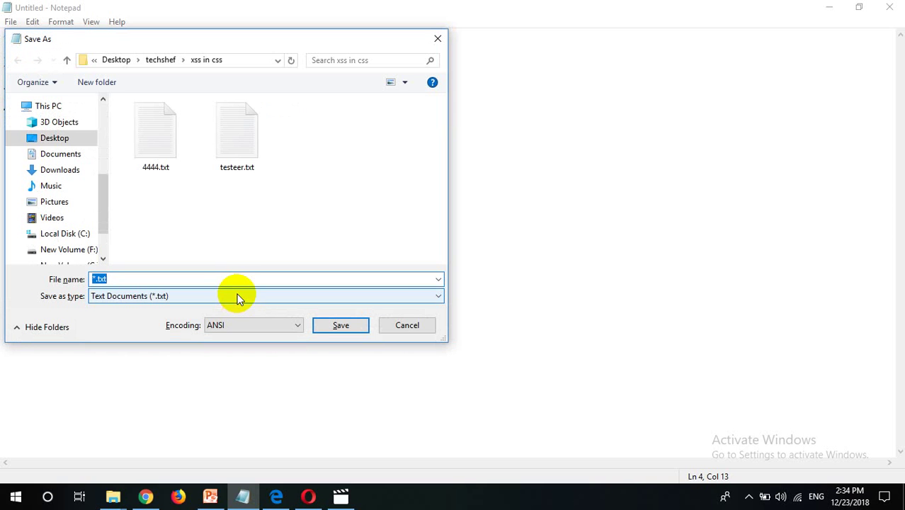
pyautogui.click(409, 325)
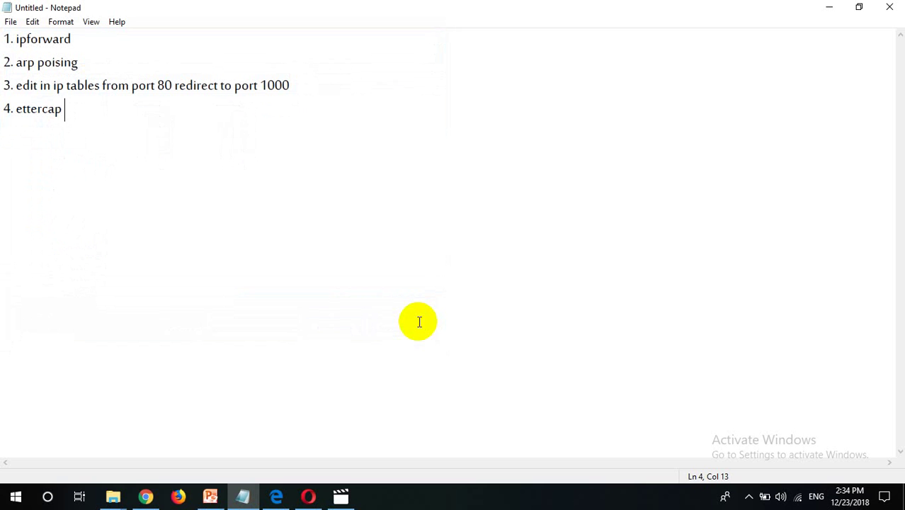
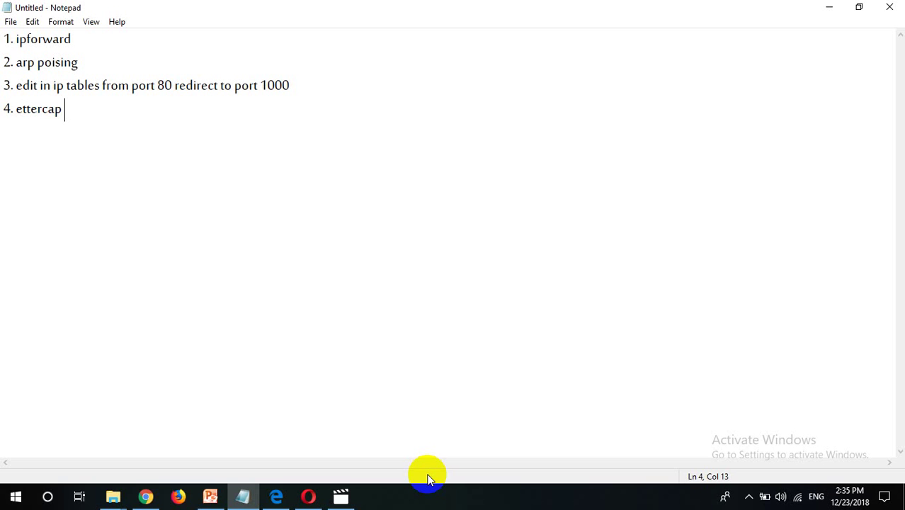
# Add "5. ssl" on a new line below "4. ettercap" in the list
pyautogui.press('Return')
pyautogui.write('5. ssl')
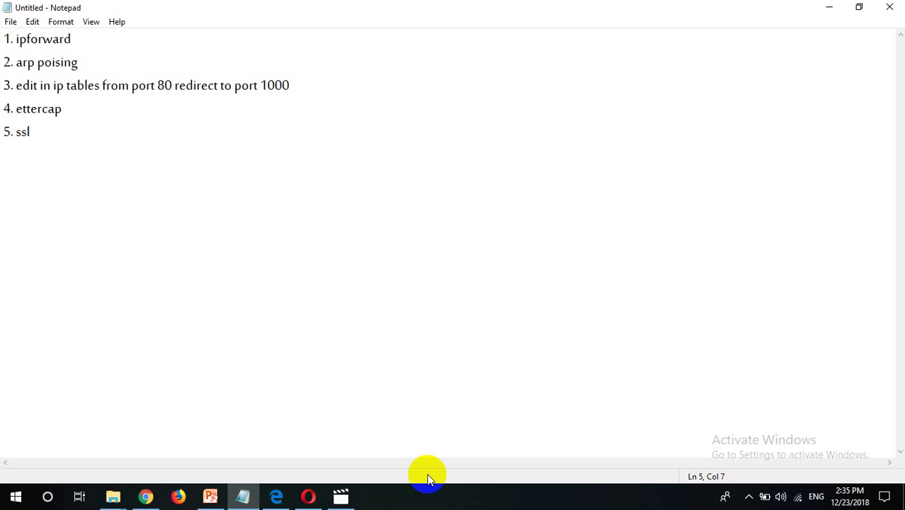
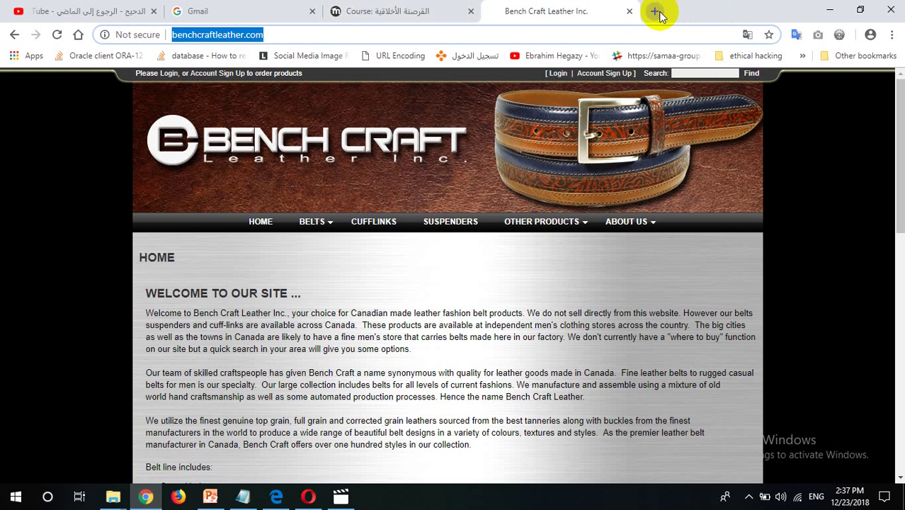
# Open a new tab beside Bench Craft Leather and enter 'fa' so the address autocompletes to facebook.com
pyautogui.click(657, 12)
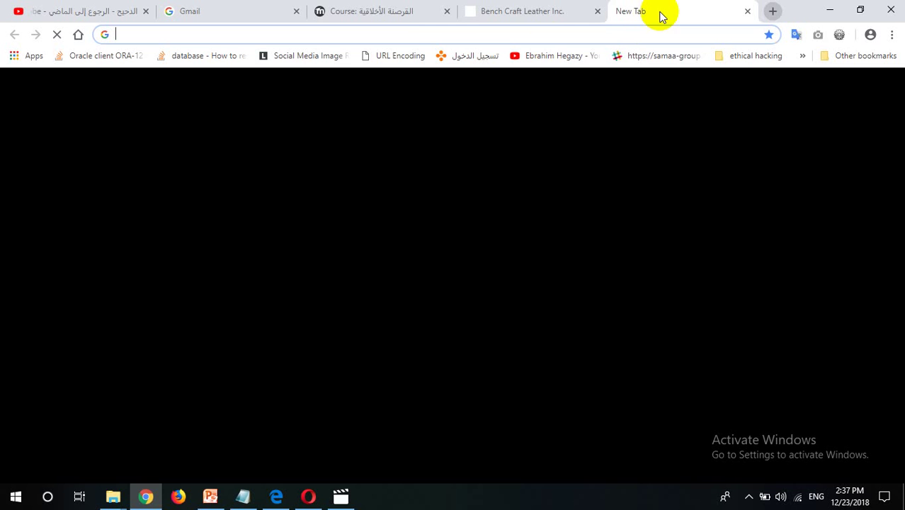
pyautogui.click(382, 36)
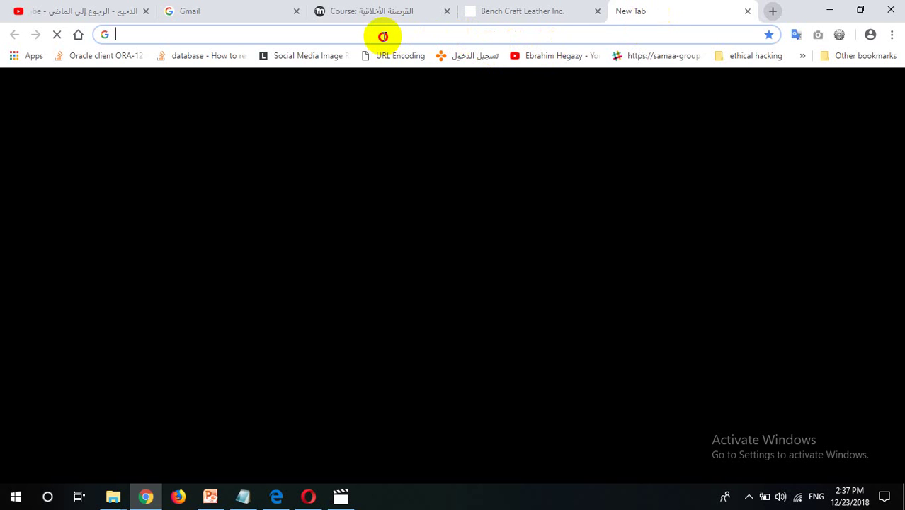
pyautogui.write('f')
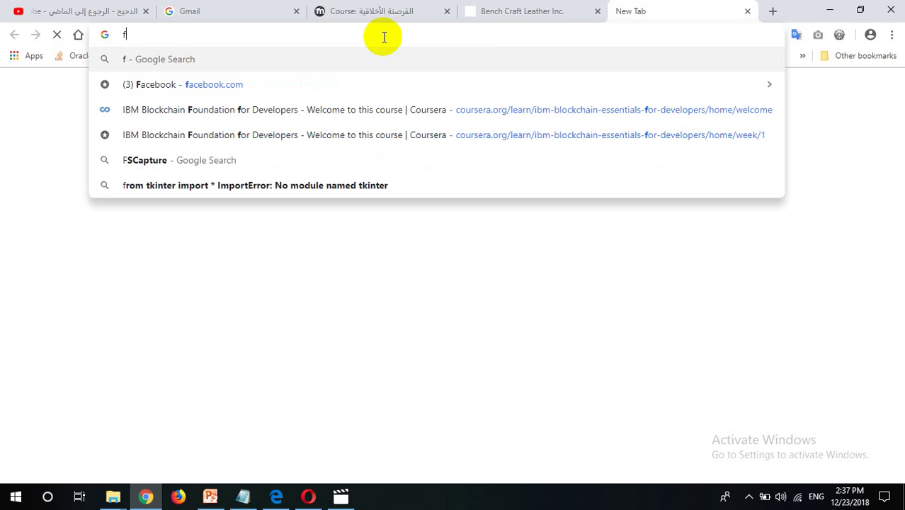
pyautogui.write('a')
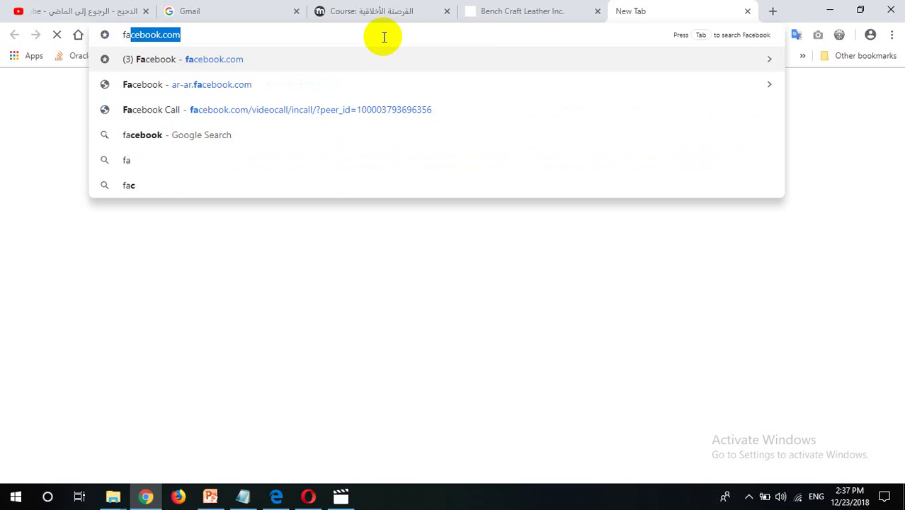
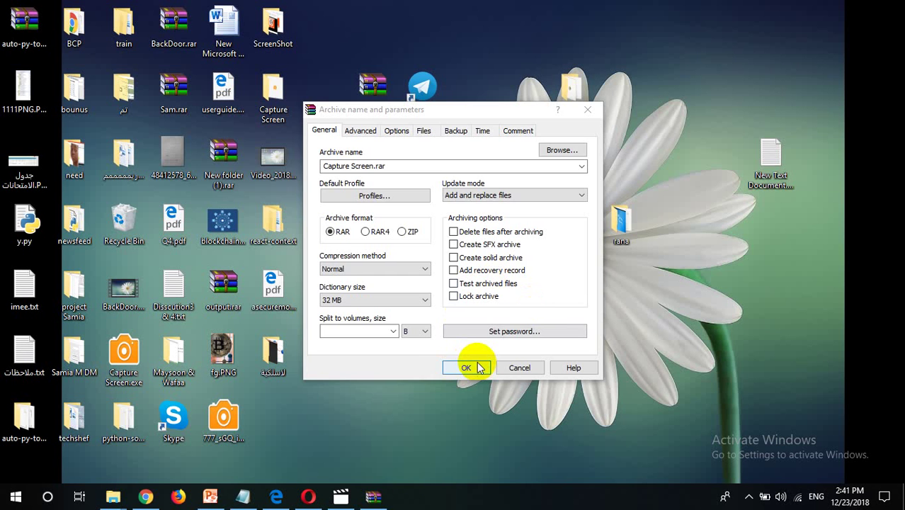
# Confirm the RAR, Normal compression settings and start creating Capture Screen.rar on the desktop
pyautogui.click(469, 365)
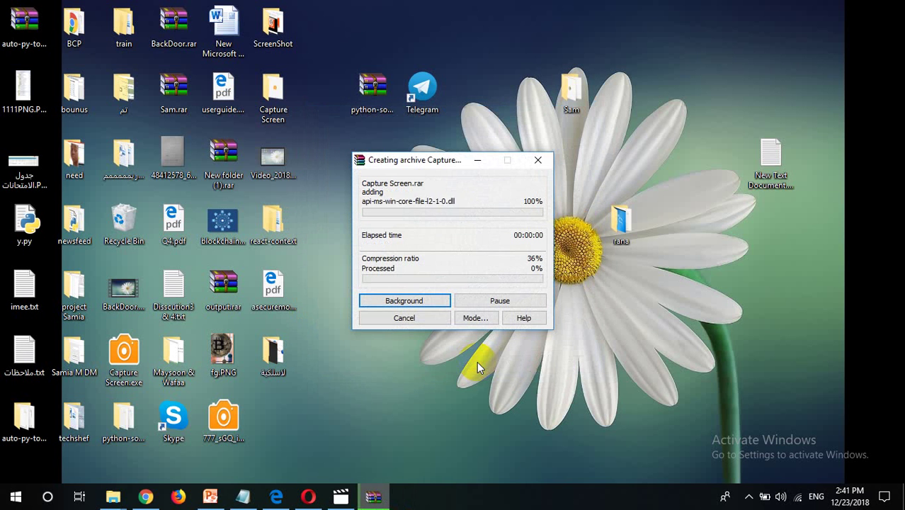
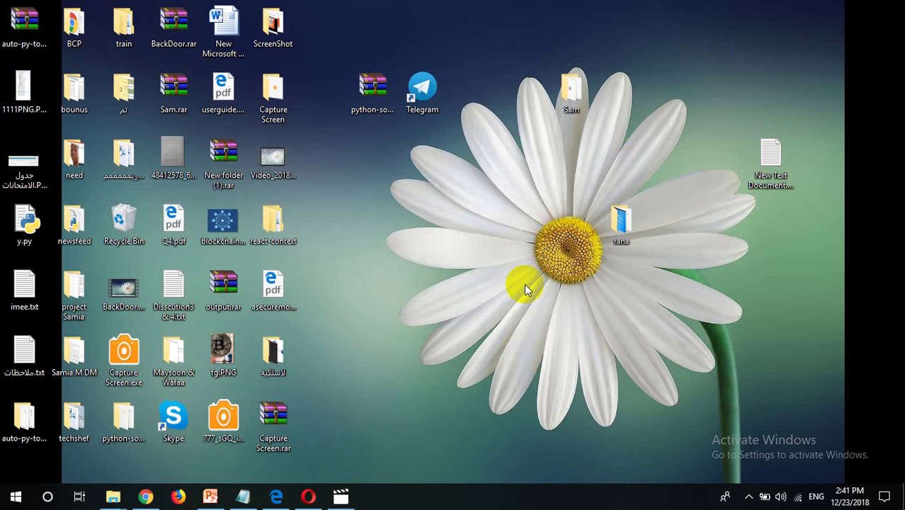
# Restore the Chrome window and load gmail.com in a new tab beside the Bench Craft Leather tab
pyautogui.click(268, 425)
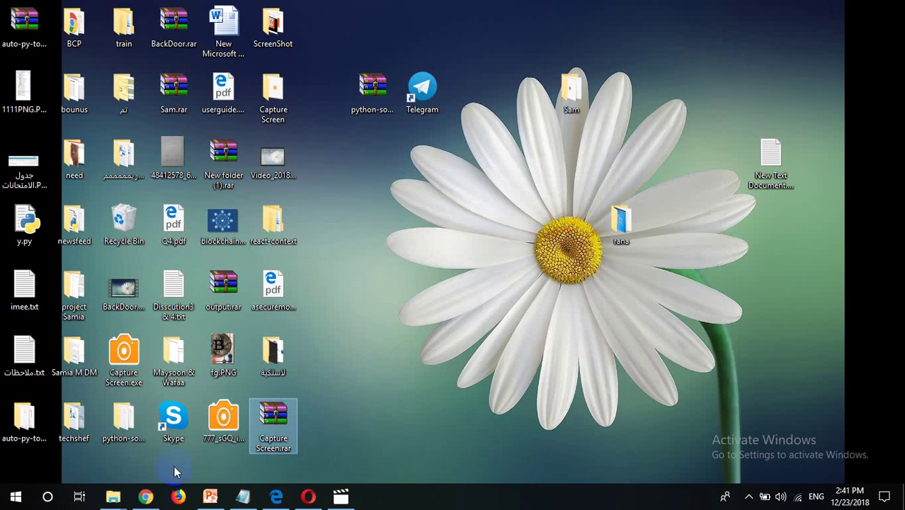
pyautogui.click(145, 495)
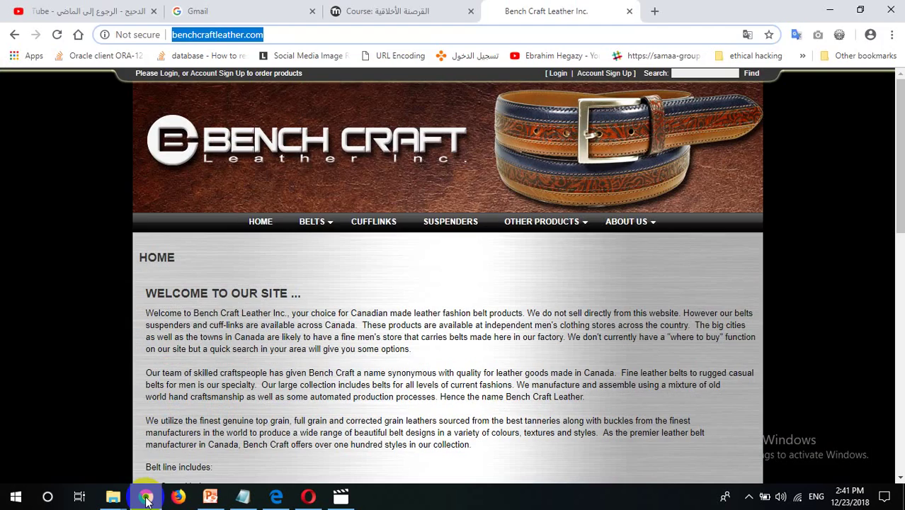
pyautogui.click(653, 11)
pyautogui.write('g')
pyautogui.press('Return')
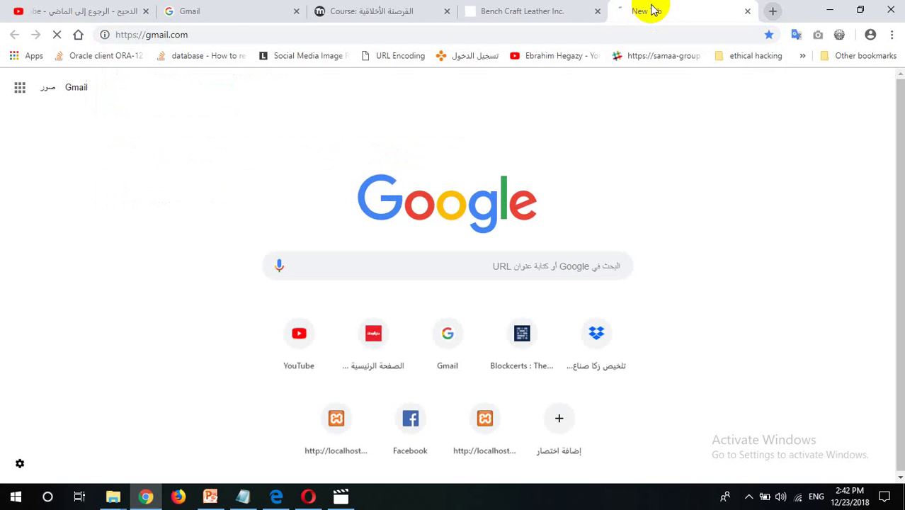
# Minimize and restore Chrome so the Gmail tab shows the 'Choose an account' list of signed-out accounts
pyautogui.click(825, 8)
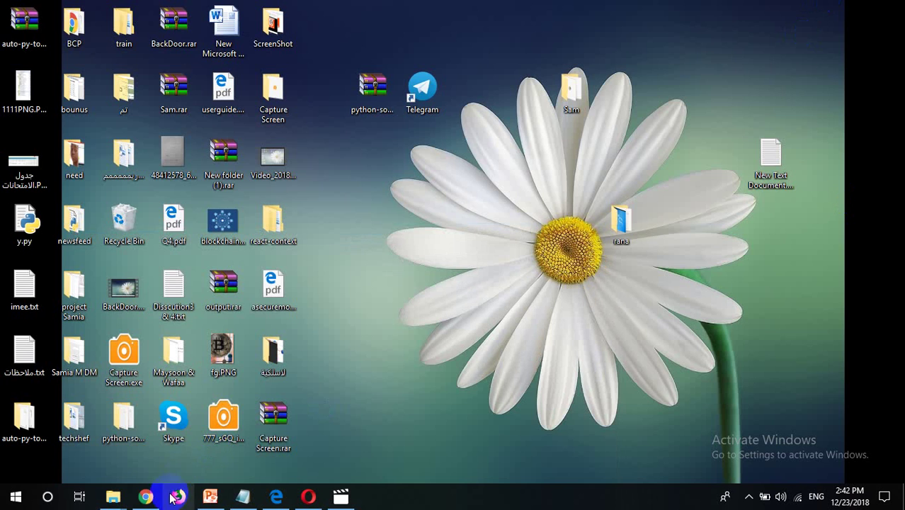
pyautogui.click(145, 495)
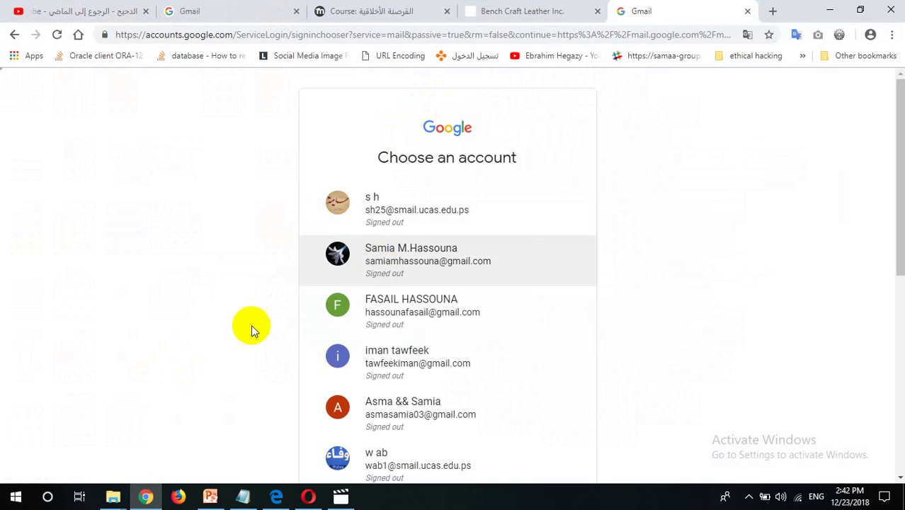
pyautogui.click(151, 370)
pyautogui.click(689, 262)
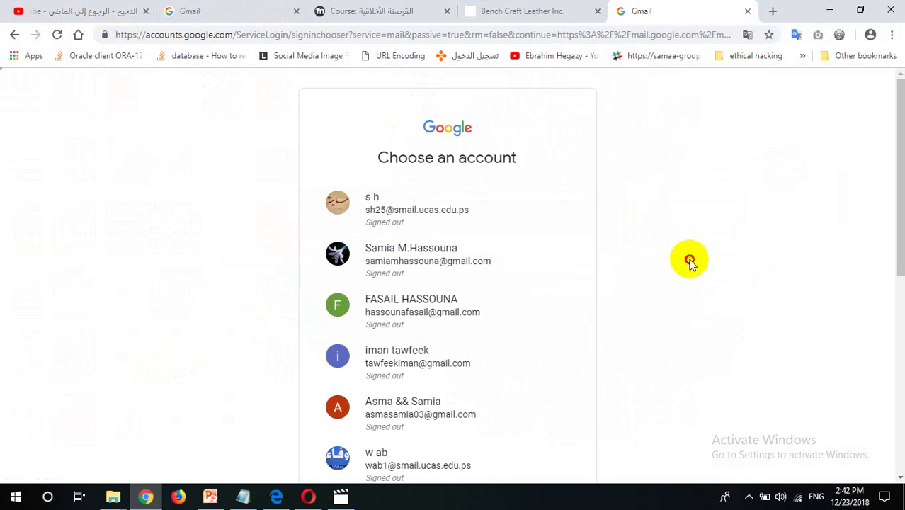